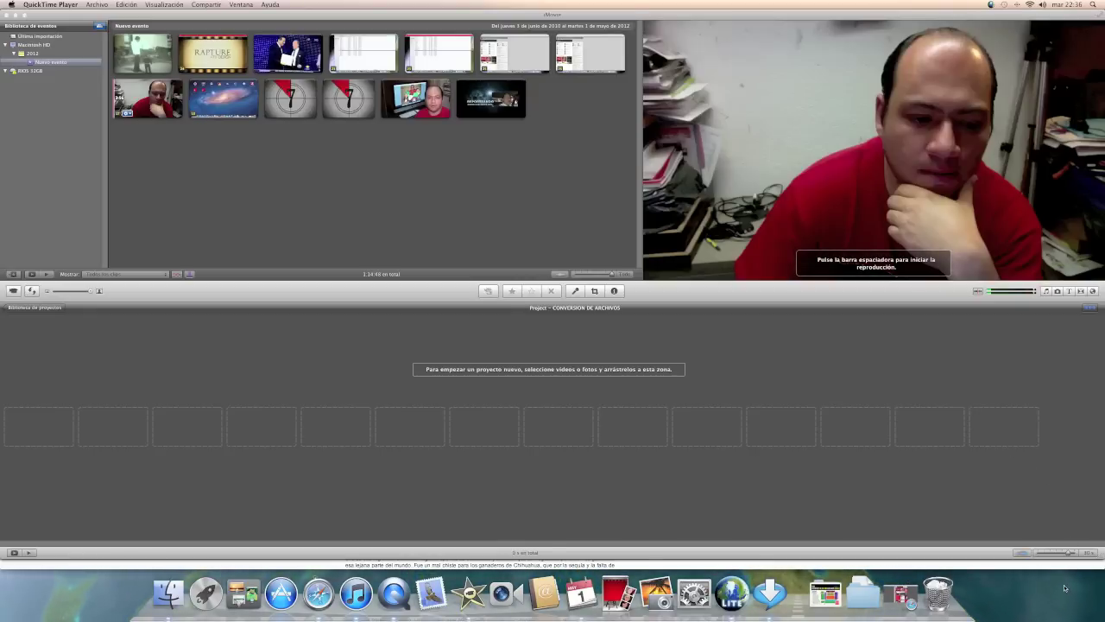
click(387, 586)
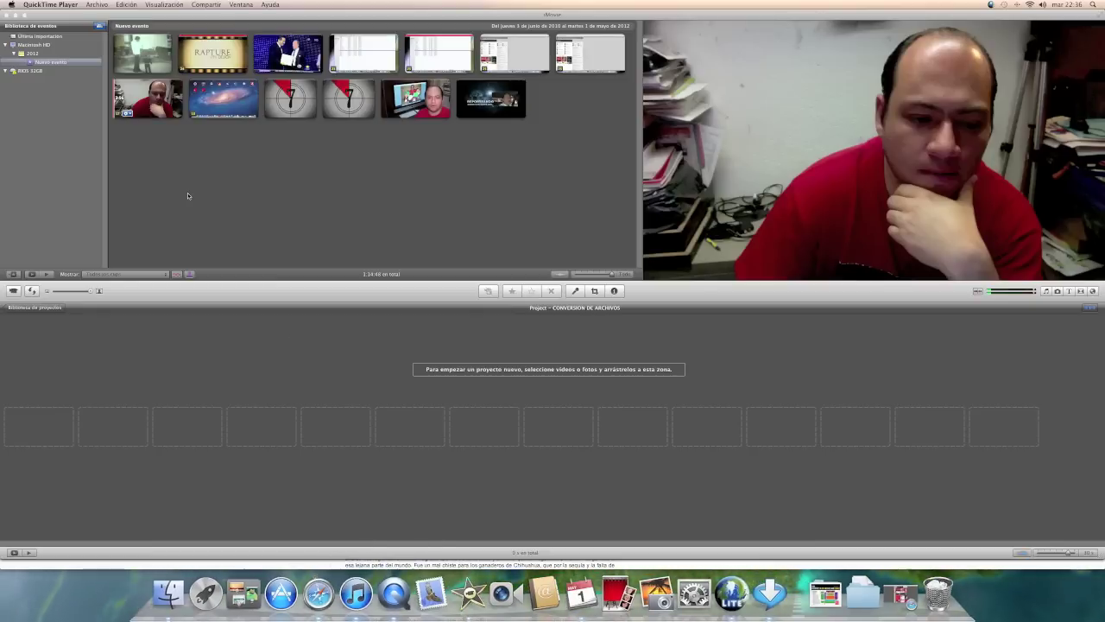
click(97, 5)
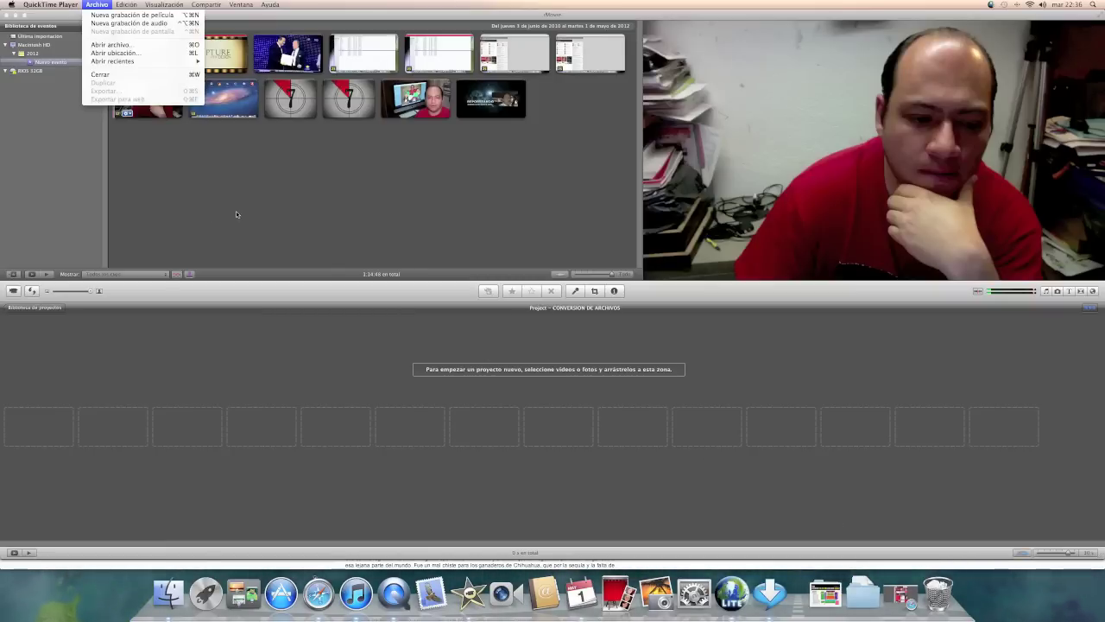
click(52, 5)
click(53, 5)
click(54, 7)
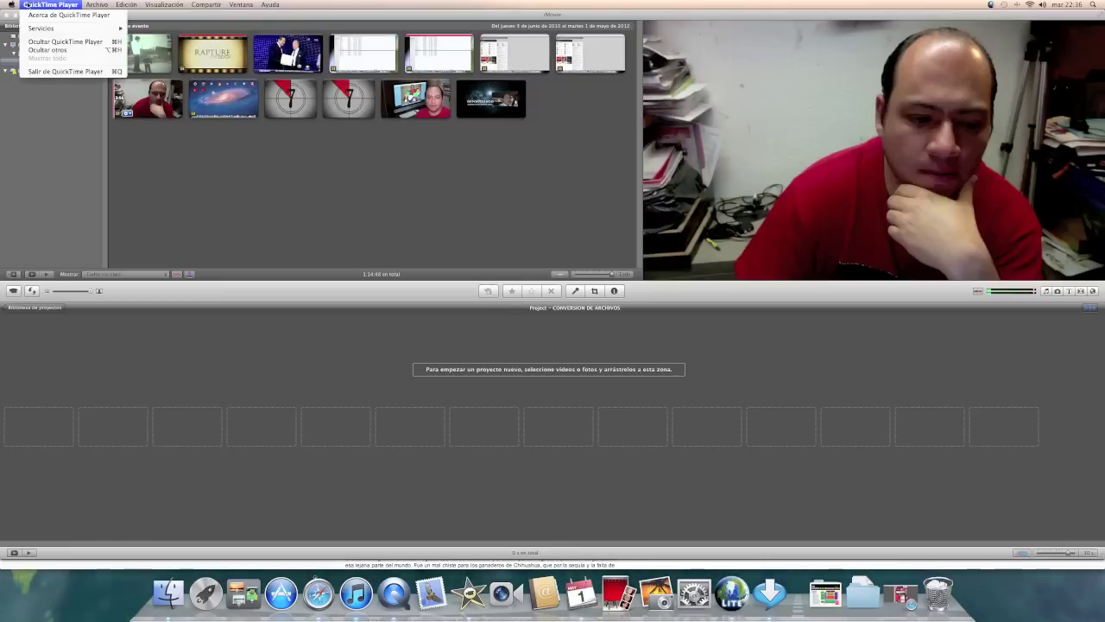
click(13, 5)
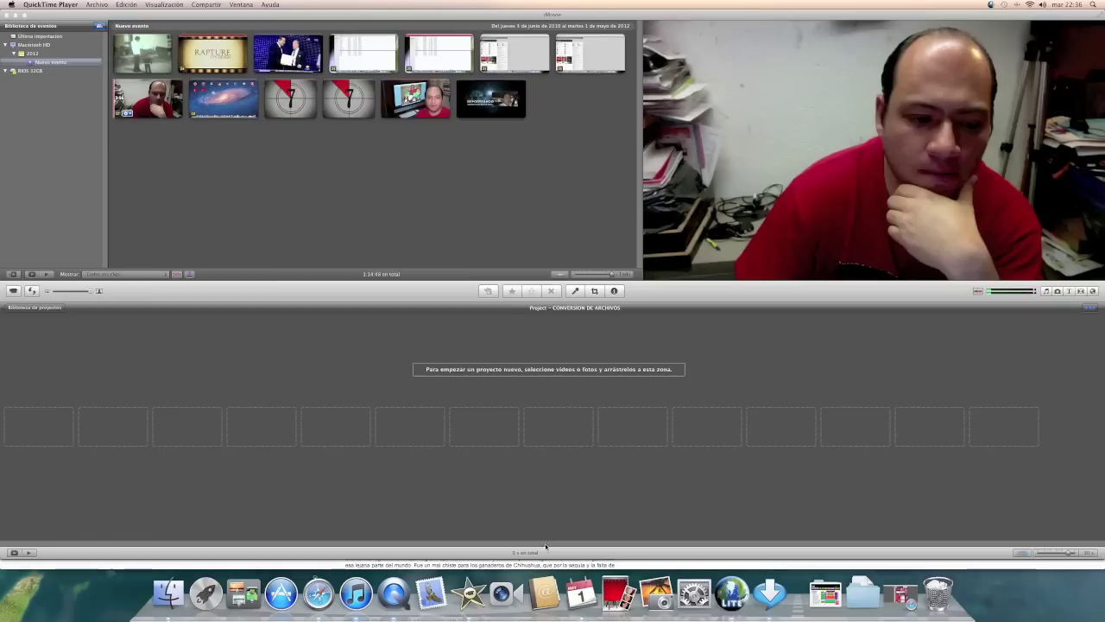
Step: Switch to iMovie and add the entire dark-blue intro clip, the last one in the event, to the empty project
click(464, 575)
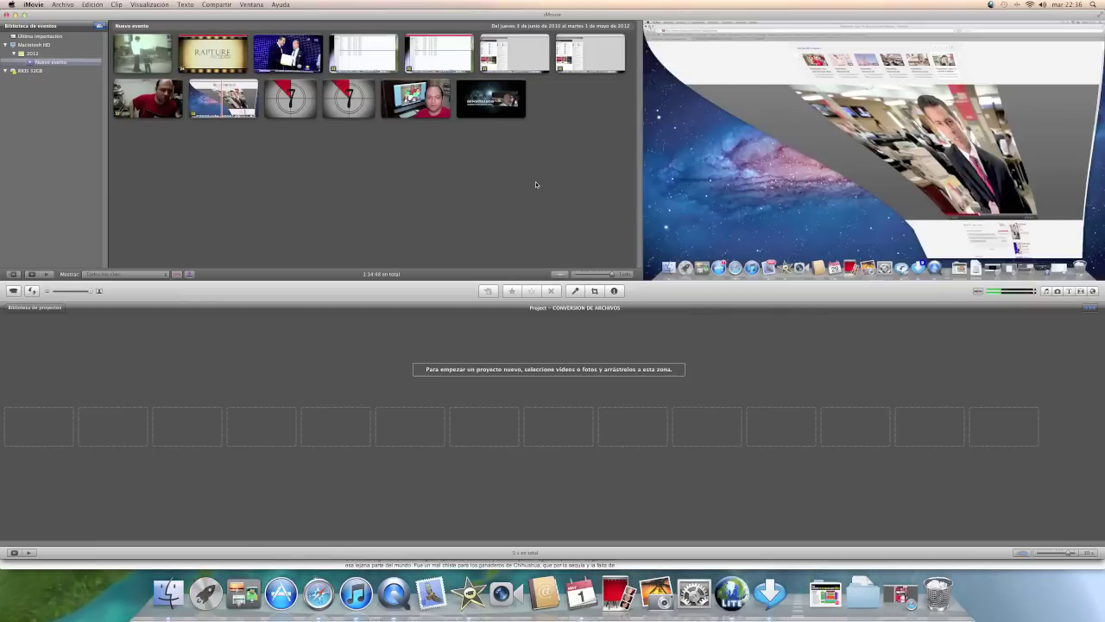
click(494, 101)
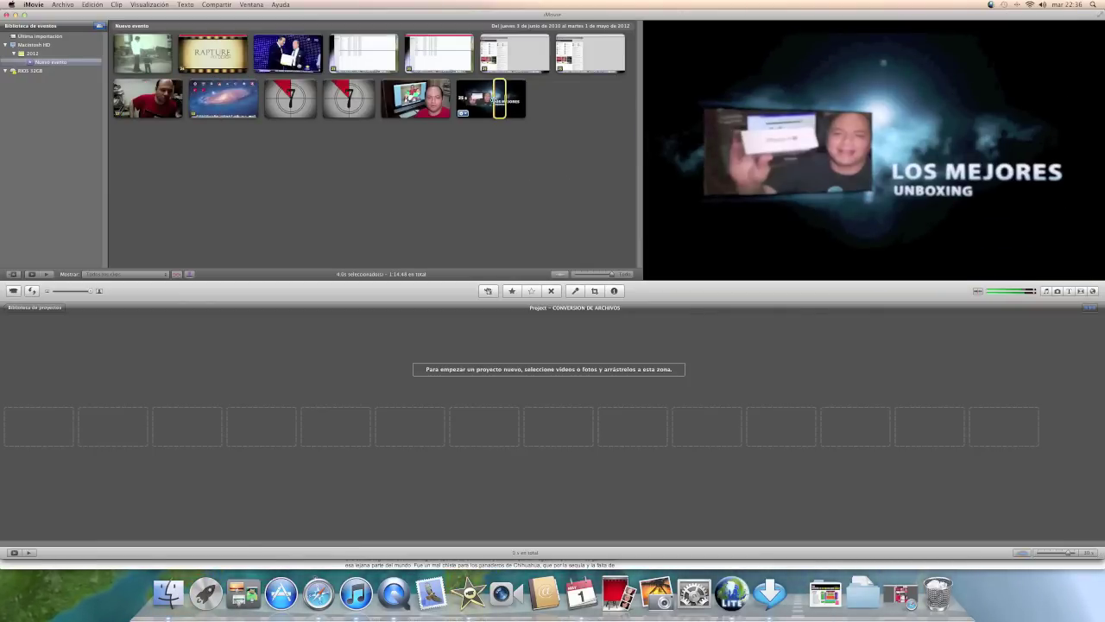
drag(505, 101, 459, 99)
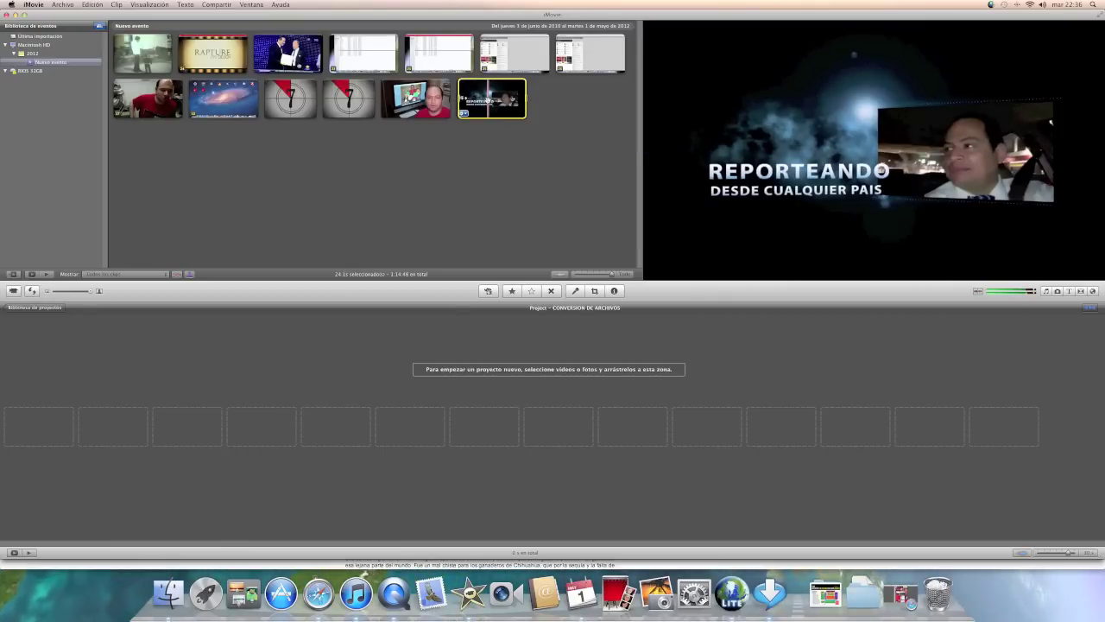
drag(39, 420, 39, 421)
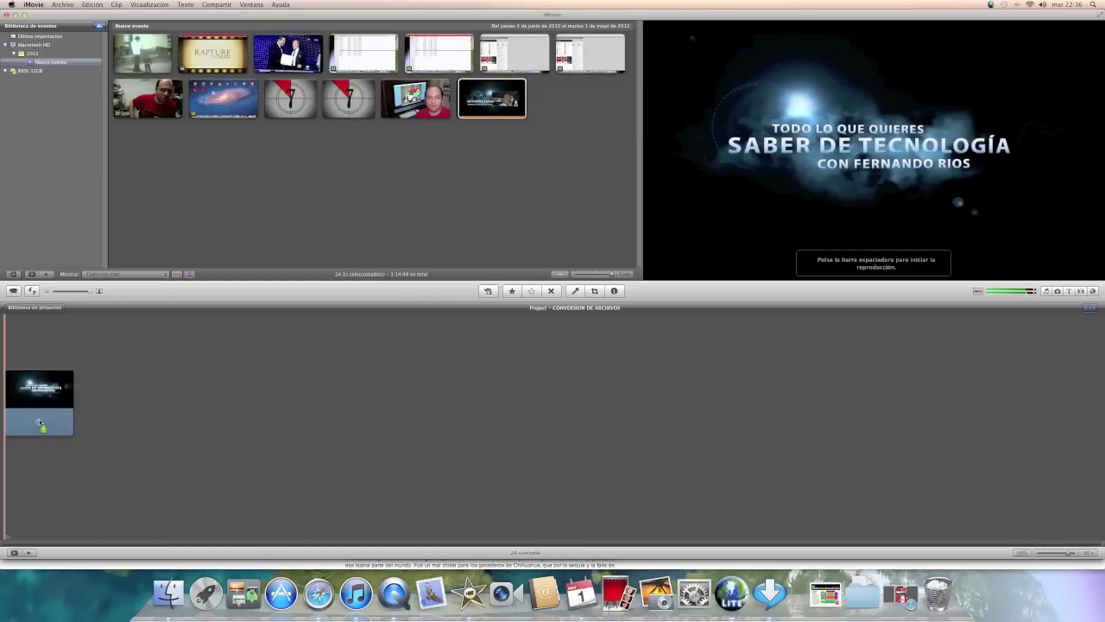
click(378, 194)
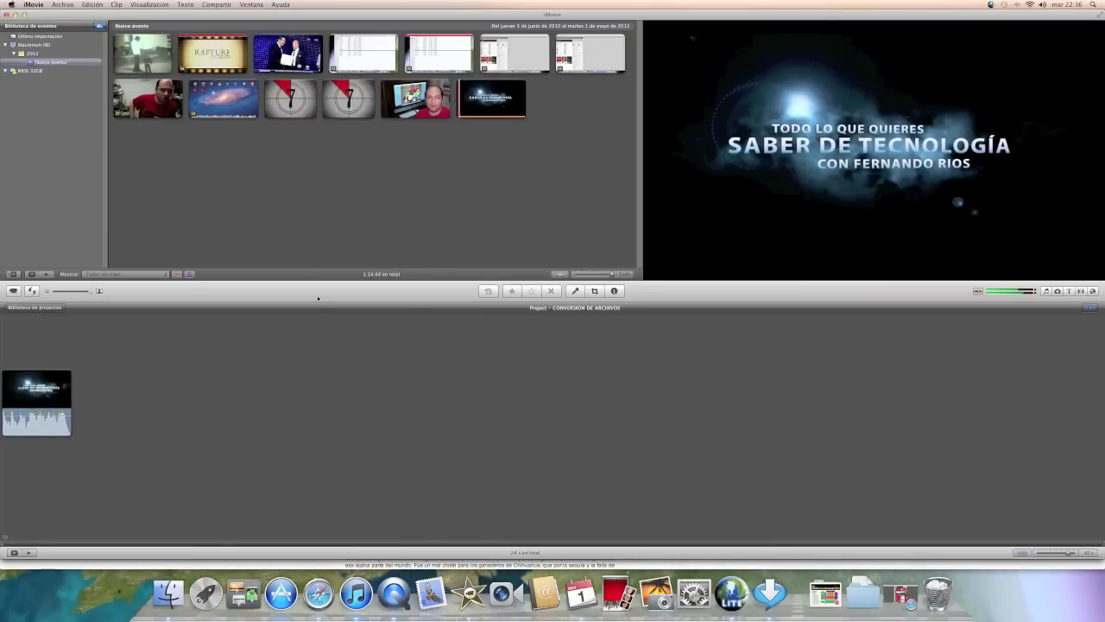
Step: Turn the project's audio waveforms off and on again, and play back the intro clip
click(1023, 555)
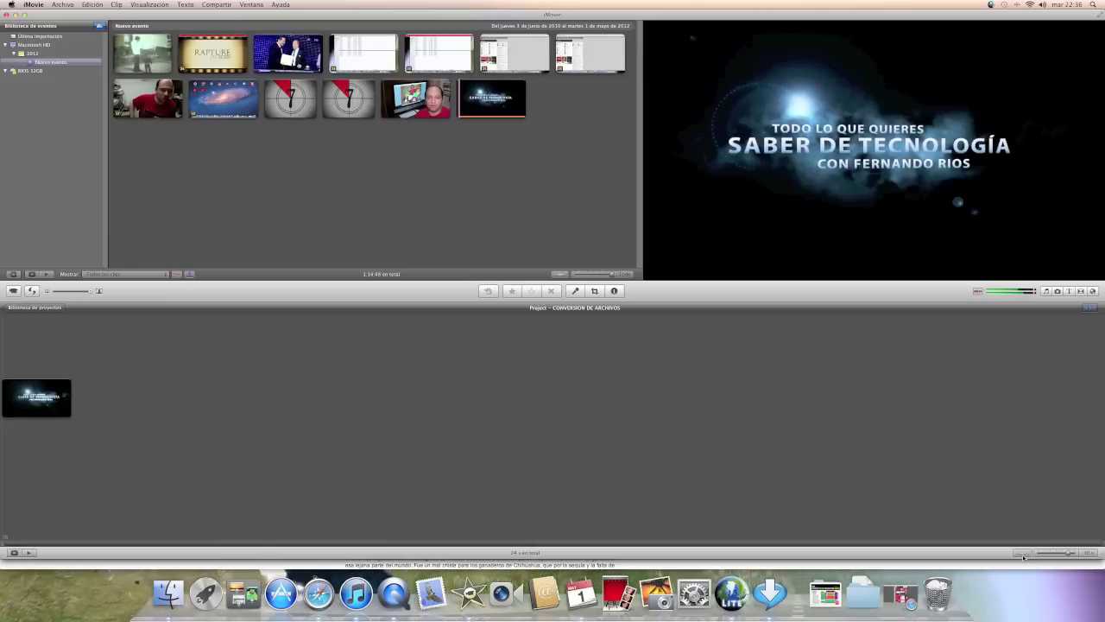
click(1022, 555)
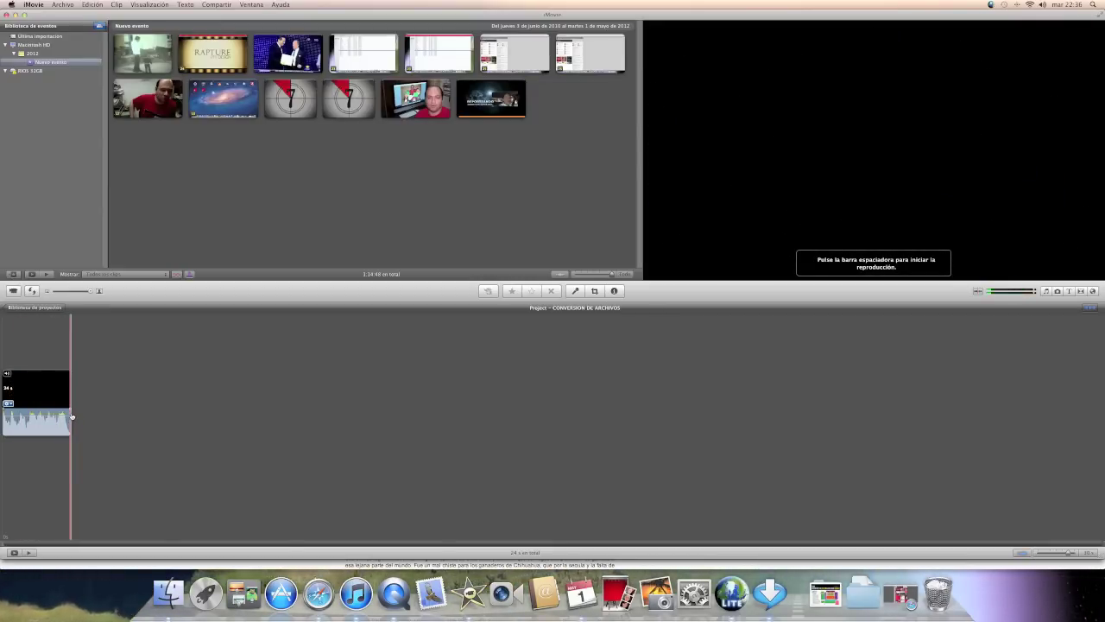
key(space)
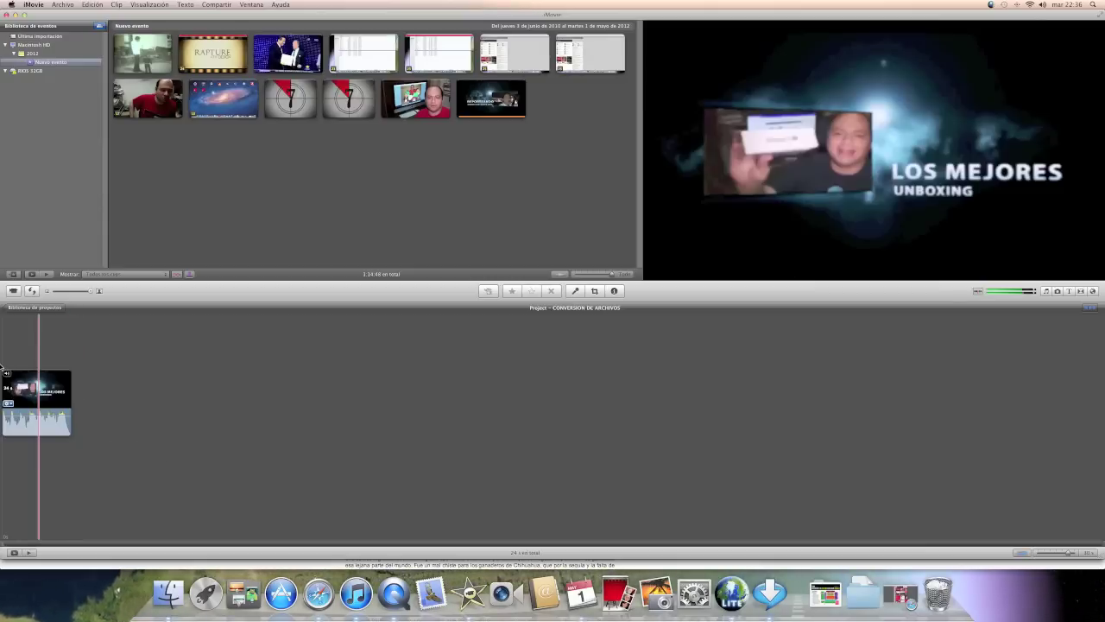
key(space)
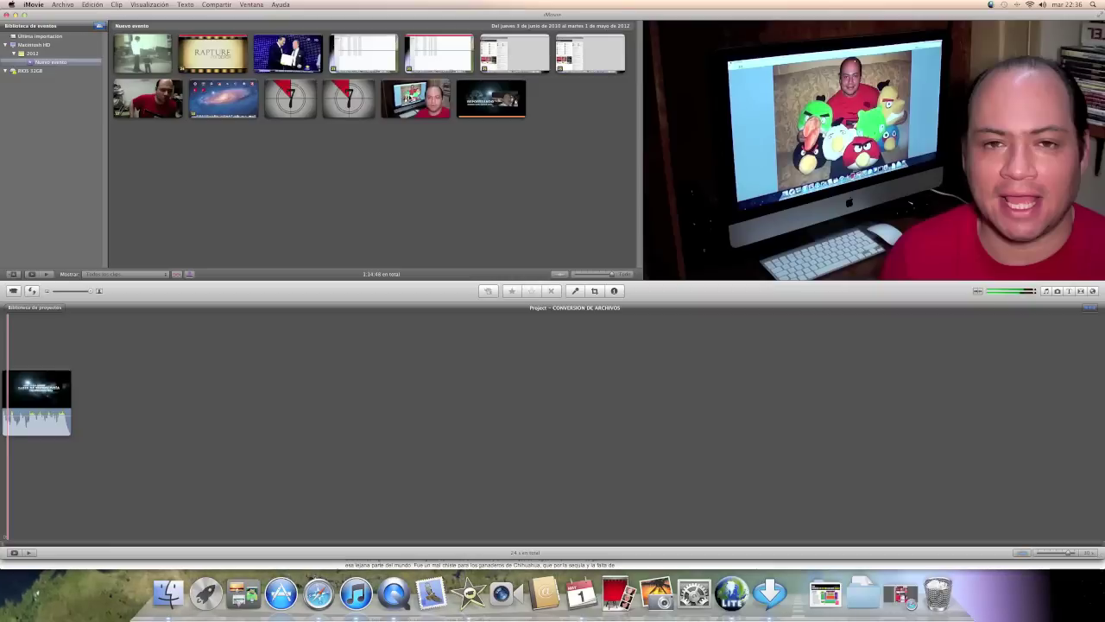
Step: Add the entire clip of the presenter beside the iMac to the project, directly after the intro
click(421, 100)
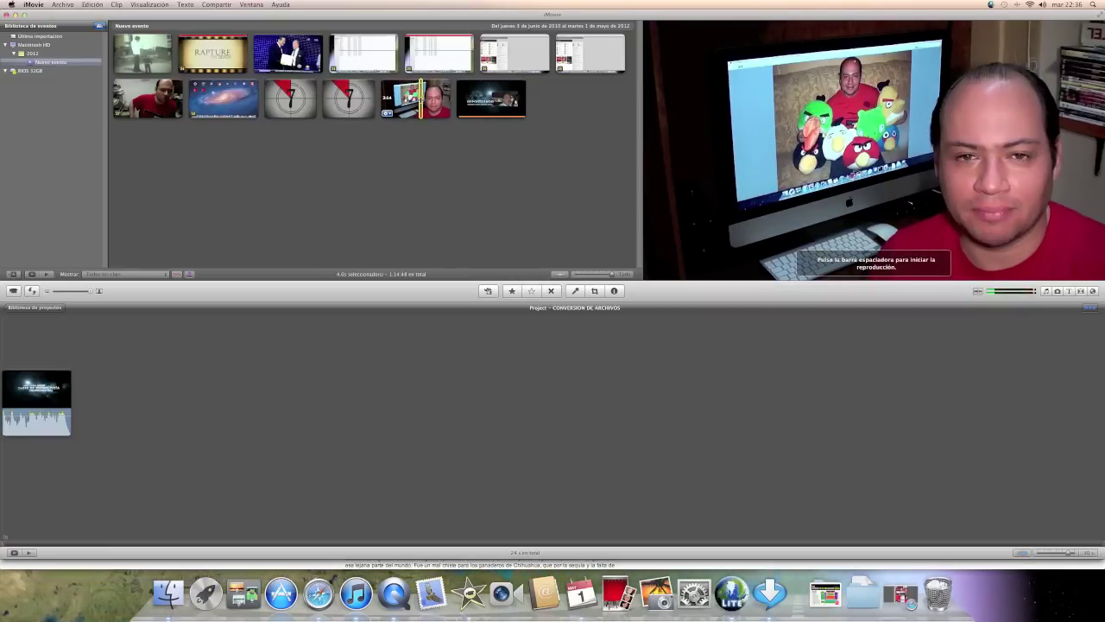
drag(420, 100, 109, 399)
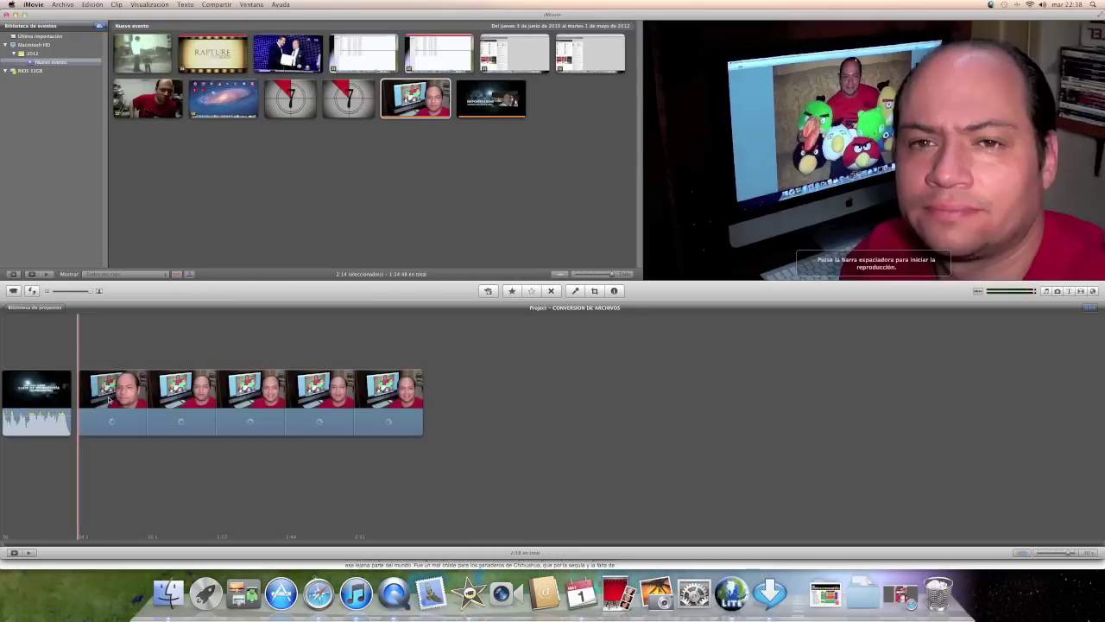
key(space)
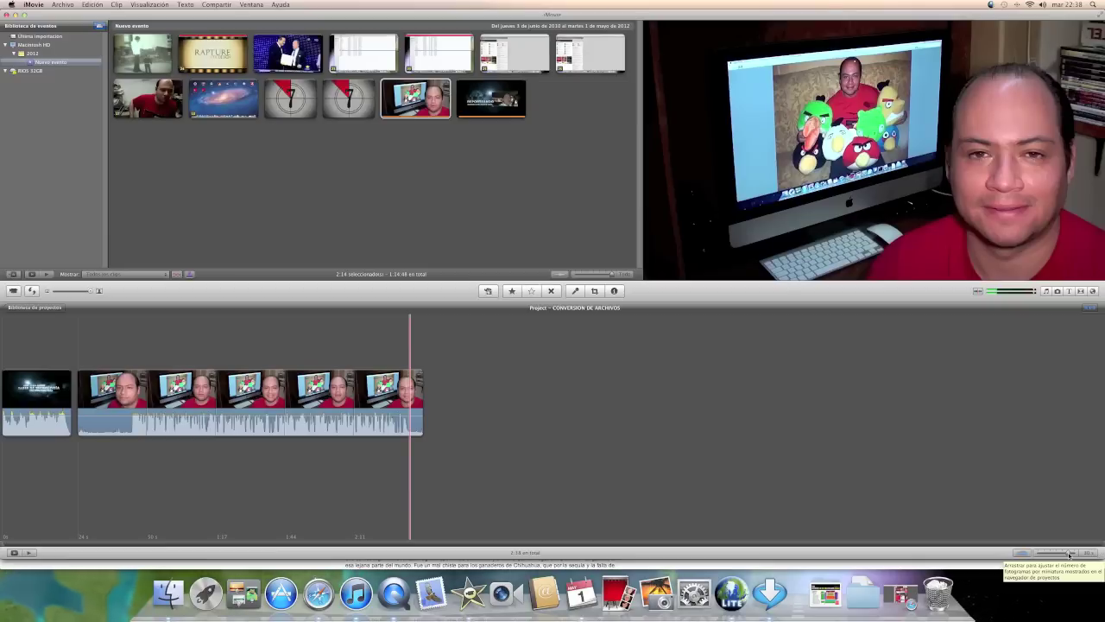
mouse_move(1066, 554)
mouse_down()
mouse_move(1049, 555)
mouse_move(1070, 555)
mouse_up()
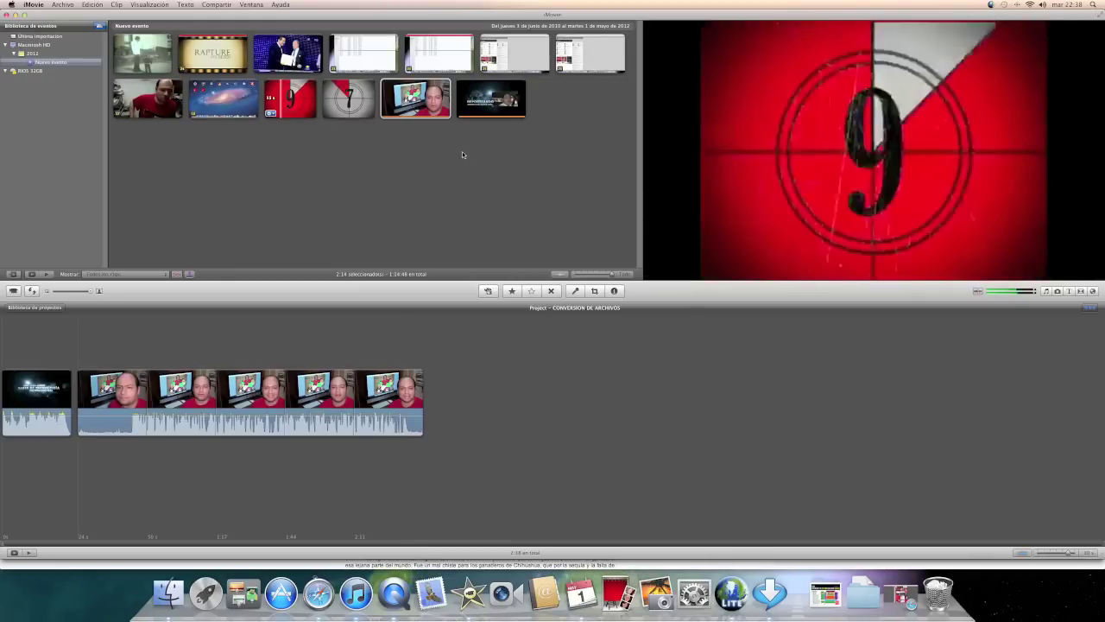
Step: Select the whole fifth clip in the event's first row and add it to the project after the presenter clip
click(434, 55)
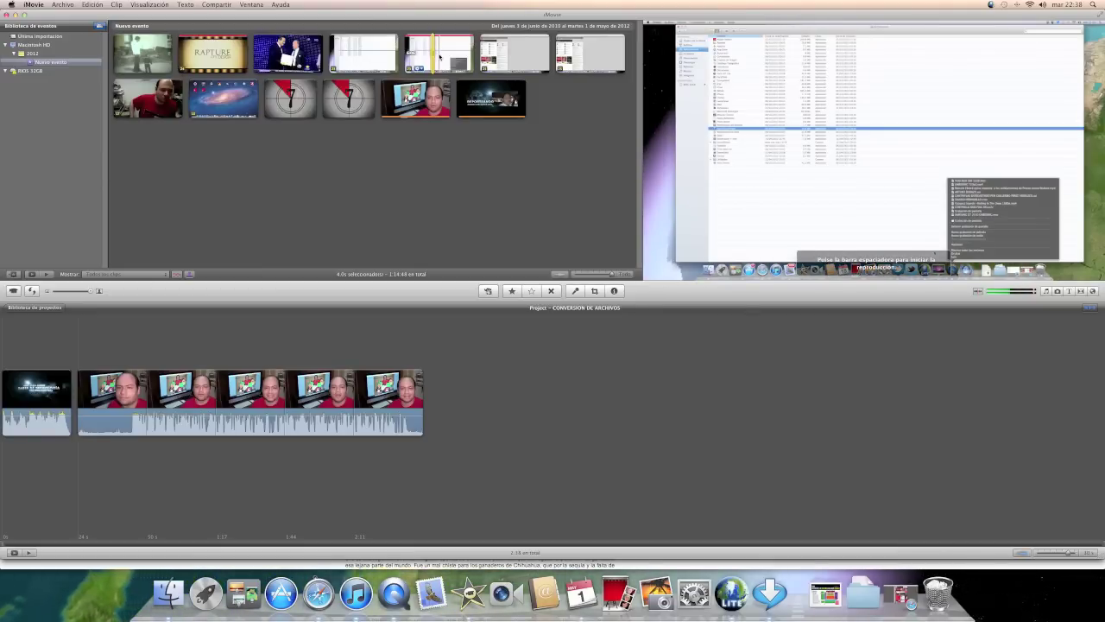
right_click(440, 57)
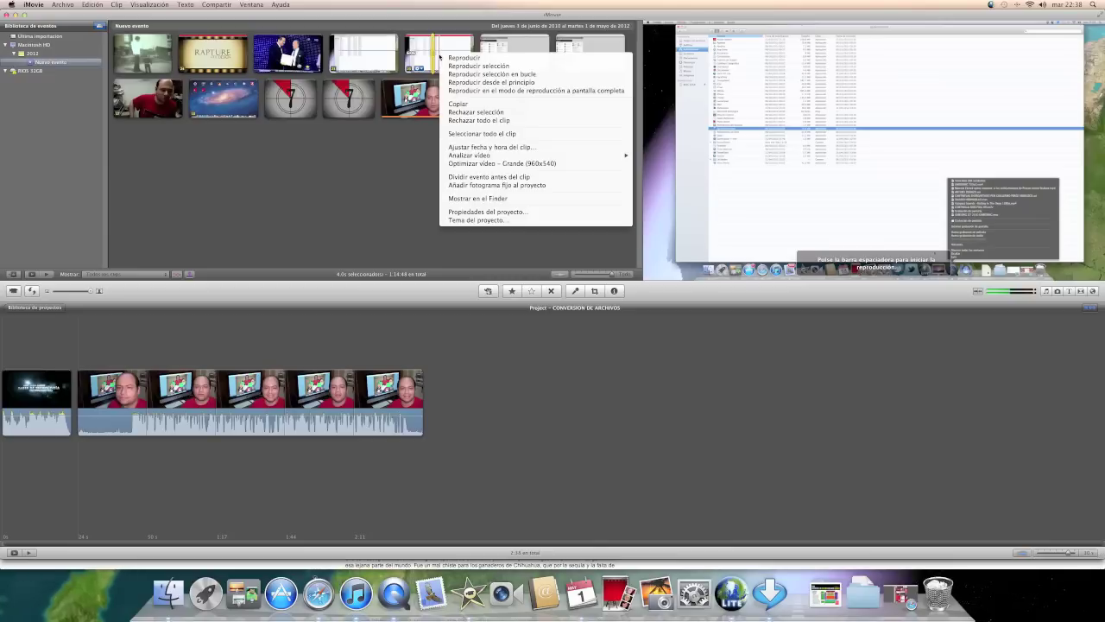
click(490, 133)
drag(440, 57, 468, 402)
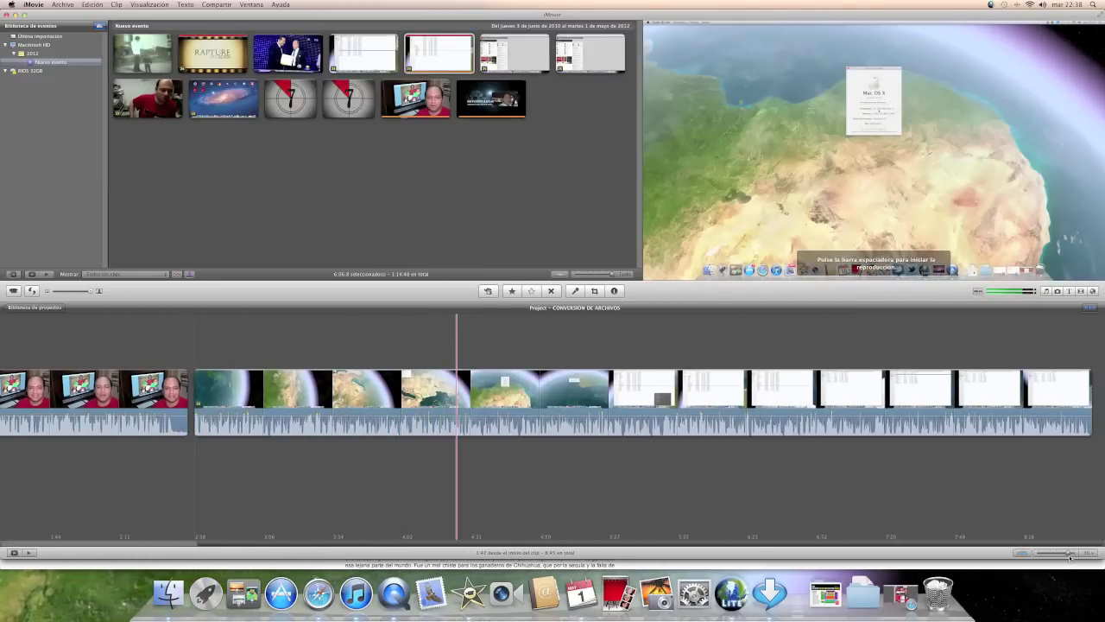
Step: Show each project clip as a single thumbnail and add the entire sixth clip of the event's first row at the project's end
drag(1066, 557, 1072, 556)
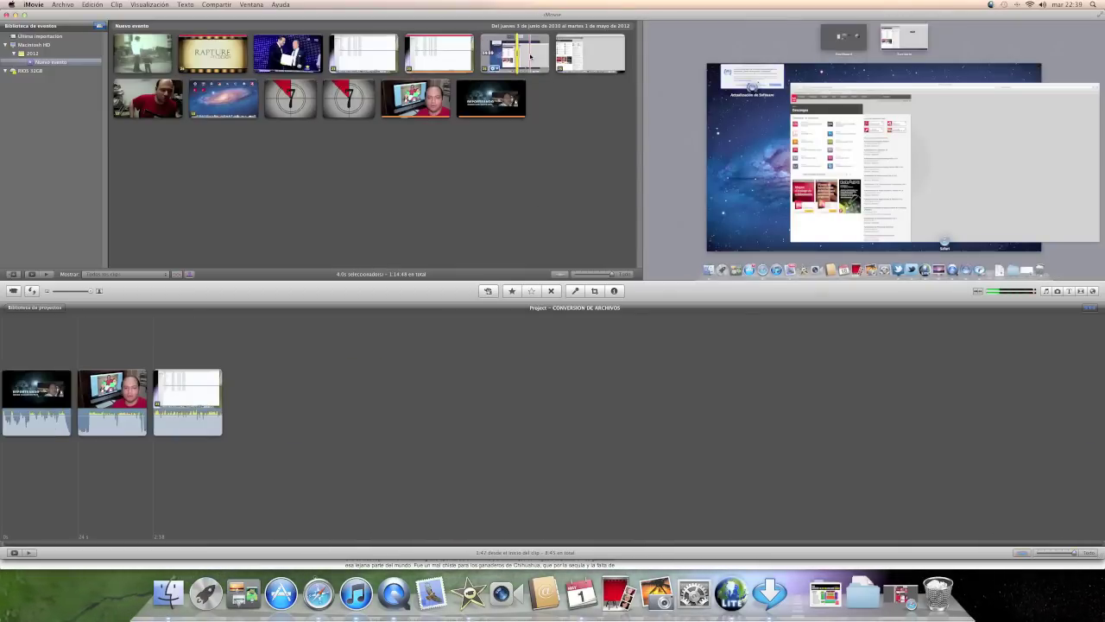
right_click(530, 57)
click(562, 134)
drag(518, 59, 271, 407)
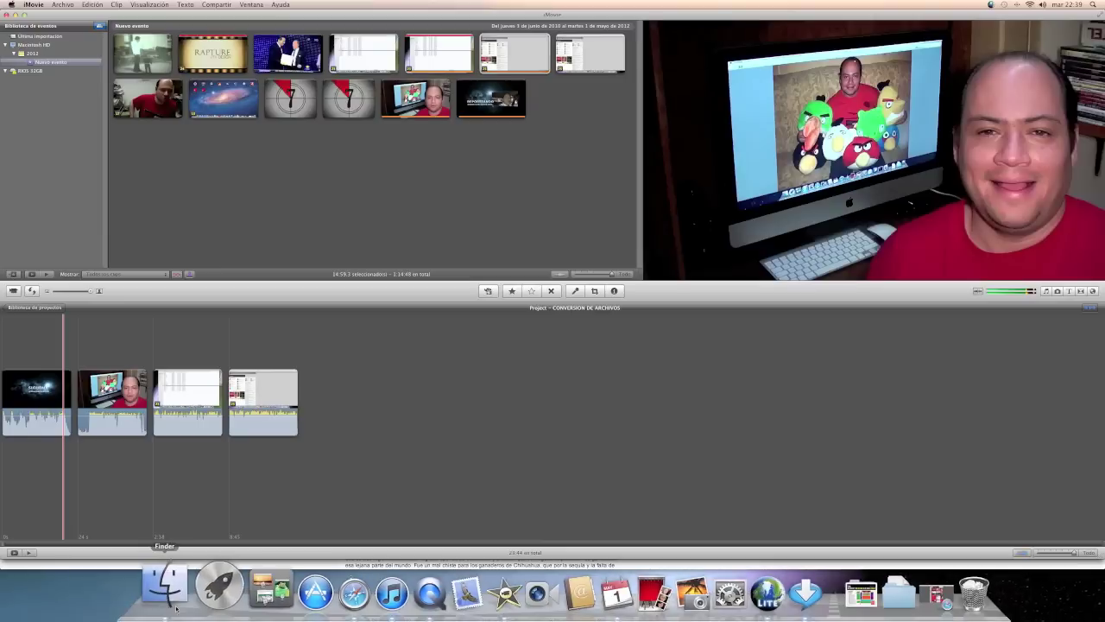
Step: Switch to Finder and open the Cortinillas folder inside the EDITAR folder in Películas
click(212, 587)
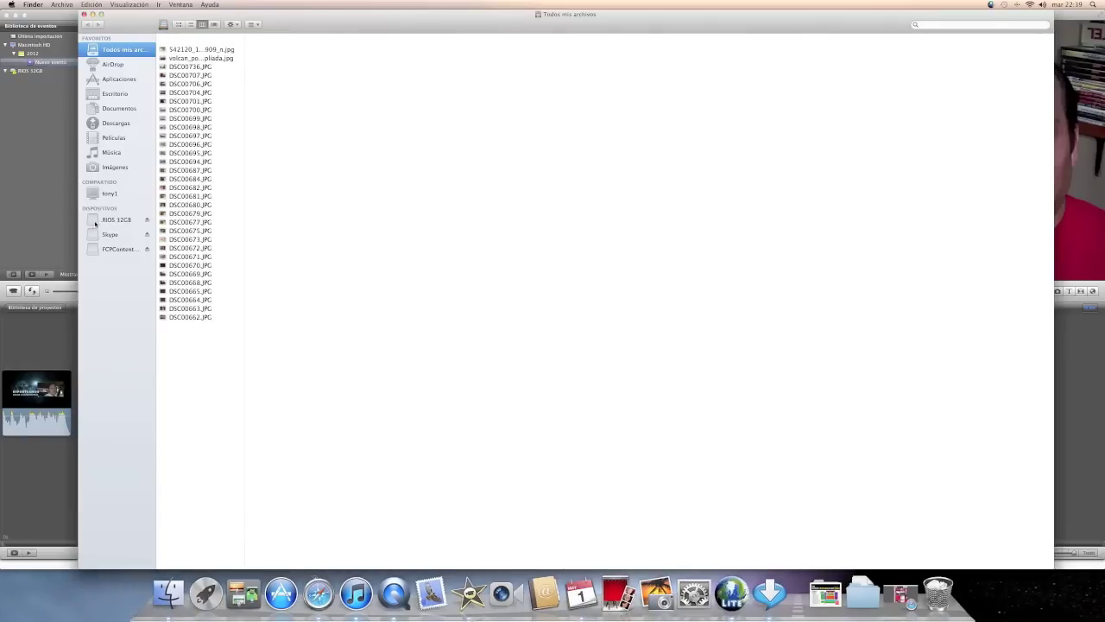
click(112, 138)
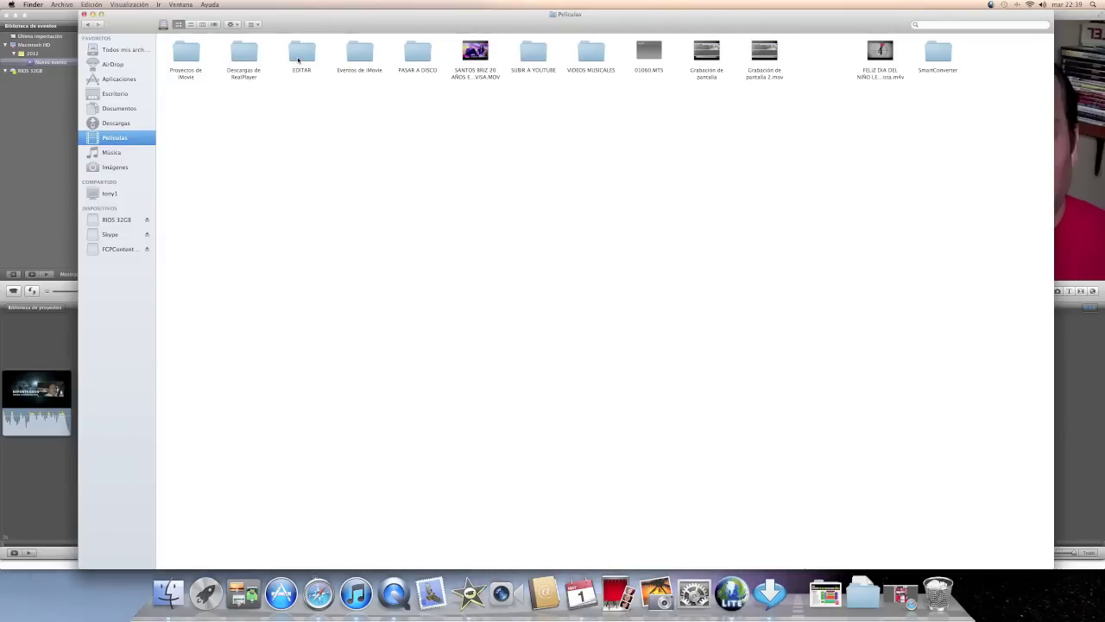
double_click(300, 53)
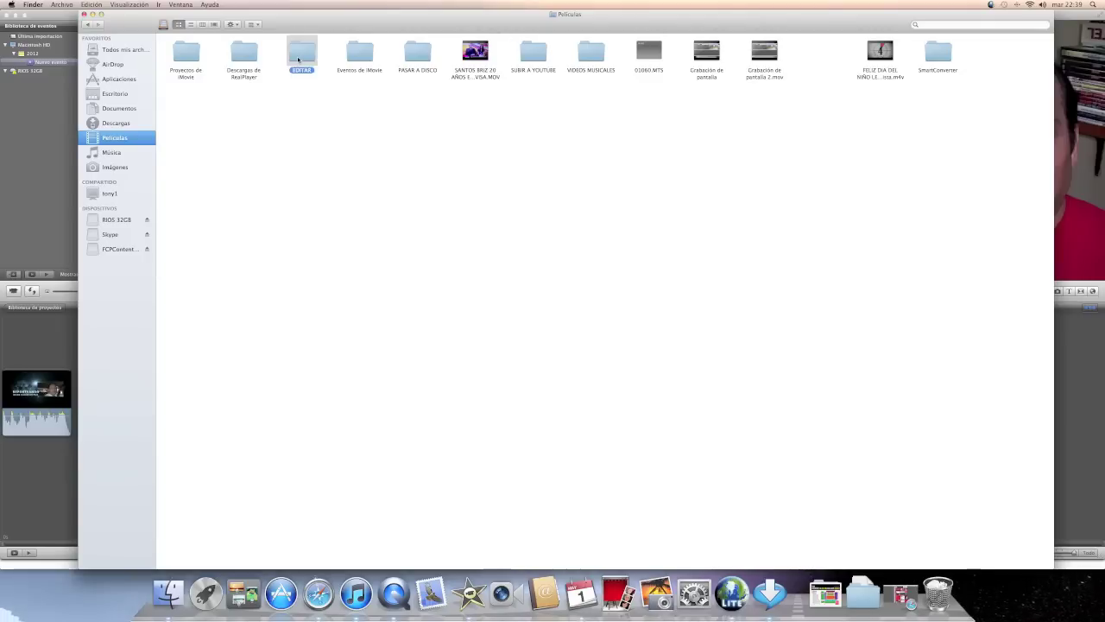
double_click(298, 57)
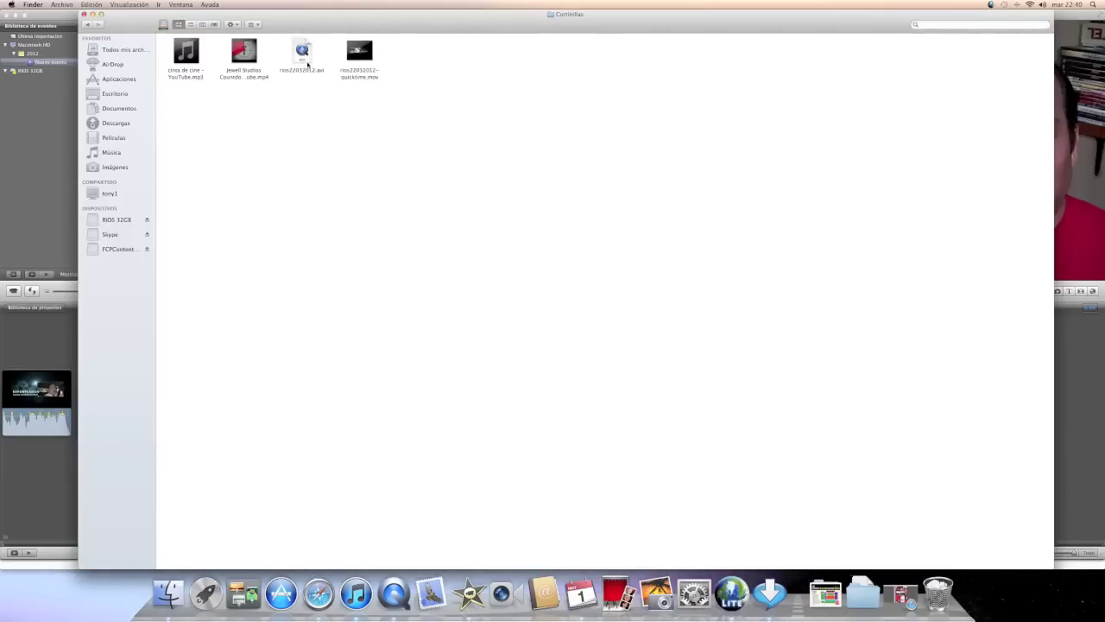
Step: Try to open rios22032012.avi in QuickTime Player, dismiss the alert, and select the quicktime.mov version of the file
click(308, 62)
double_click(308, 62)
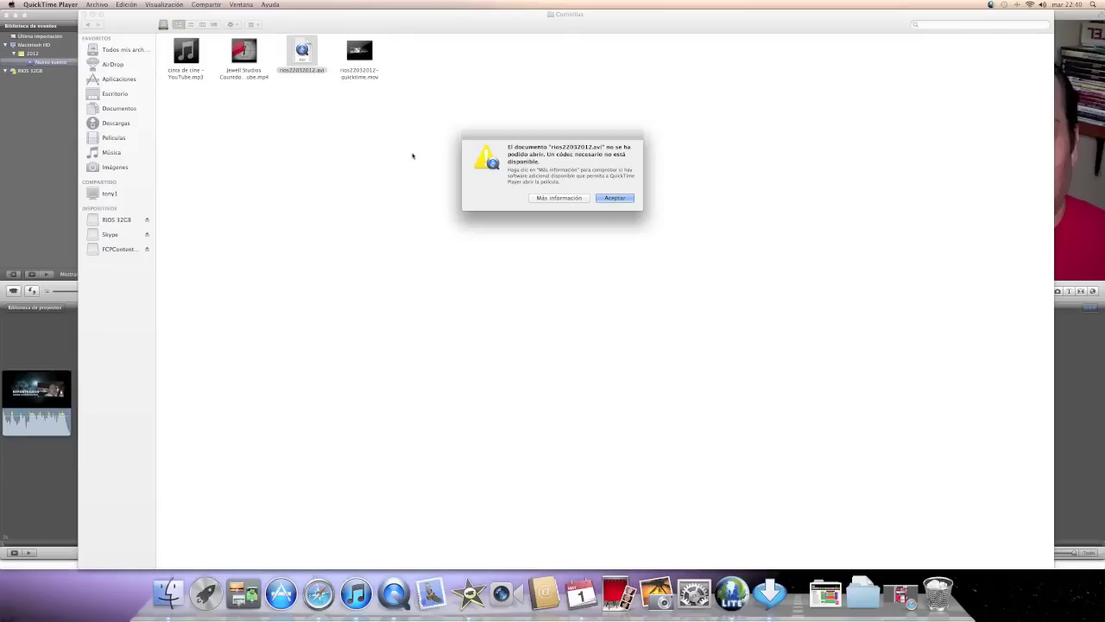
click(607, 199)
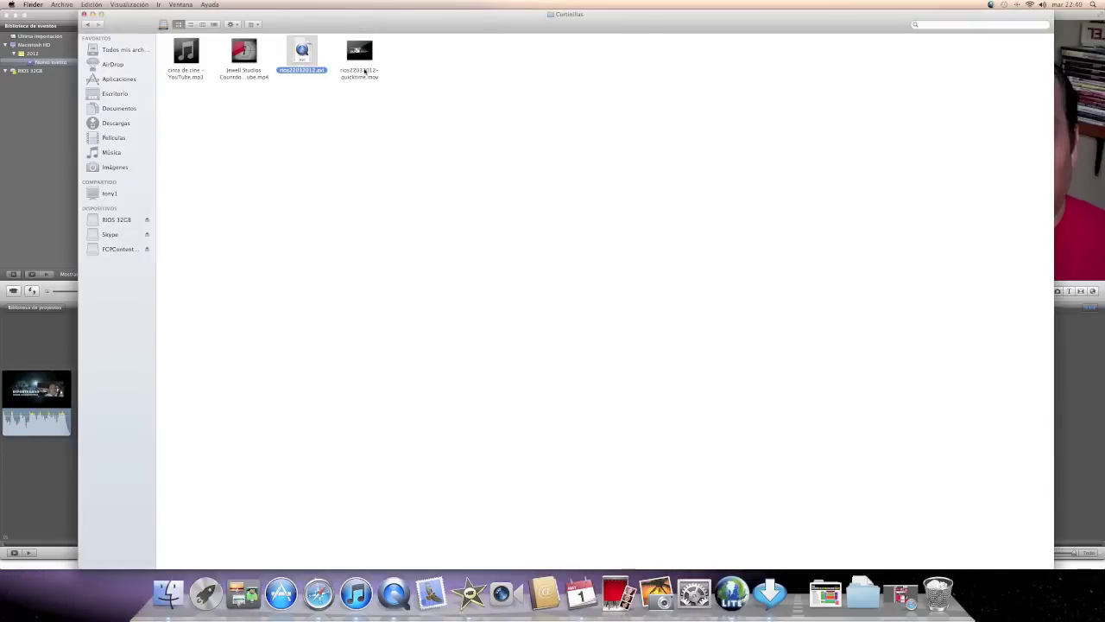
click(364, 73)
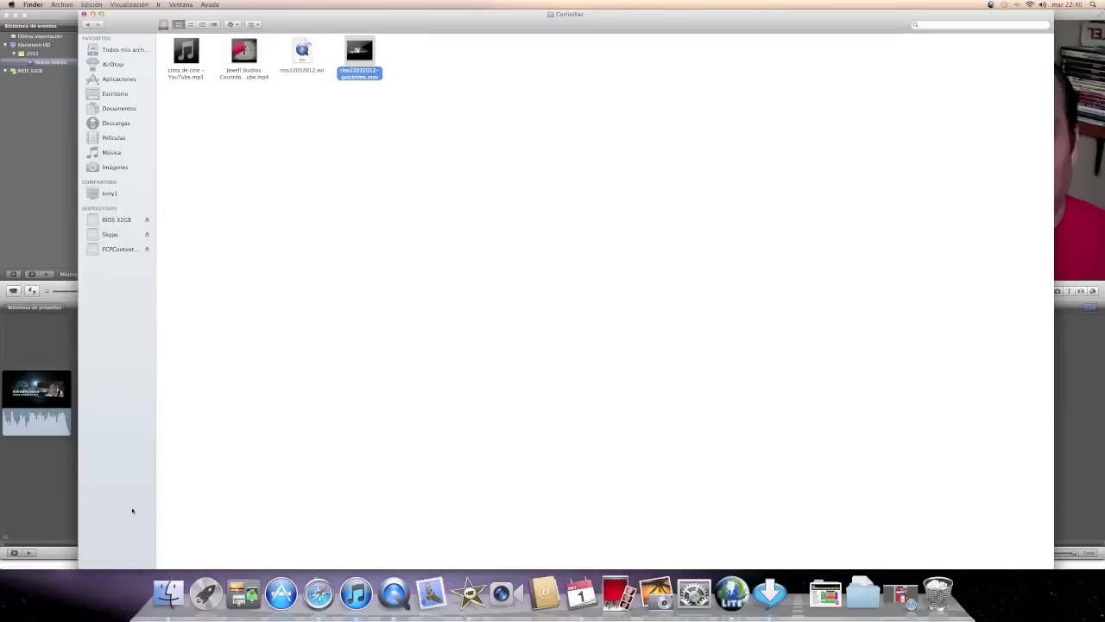
Step: Launch SmartConverter to view its conversion window, then close it
click(206, 595)
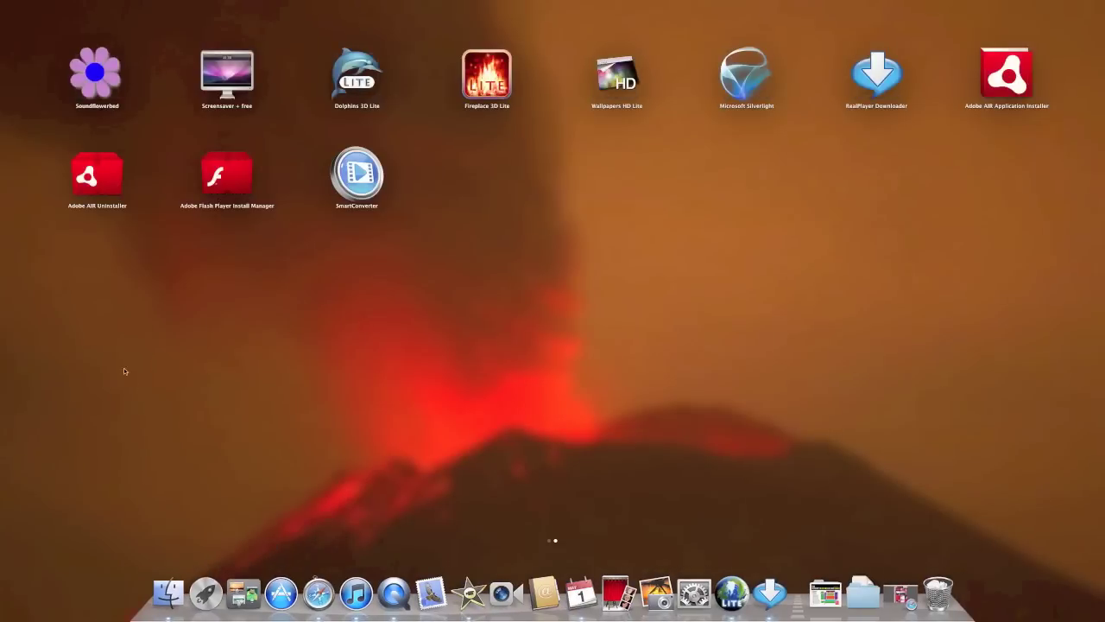
click(359, 176)
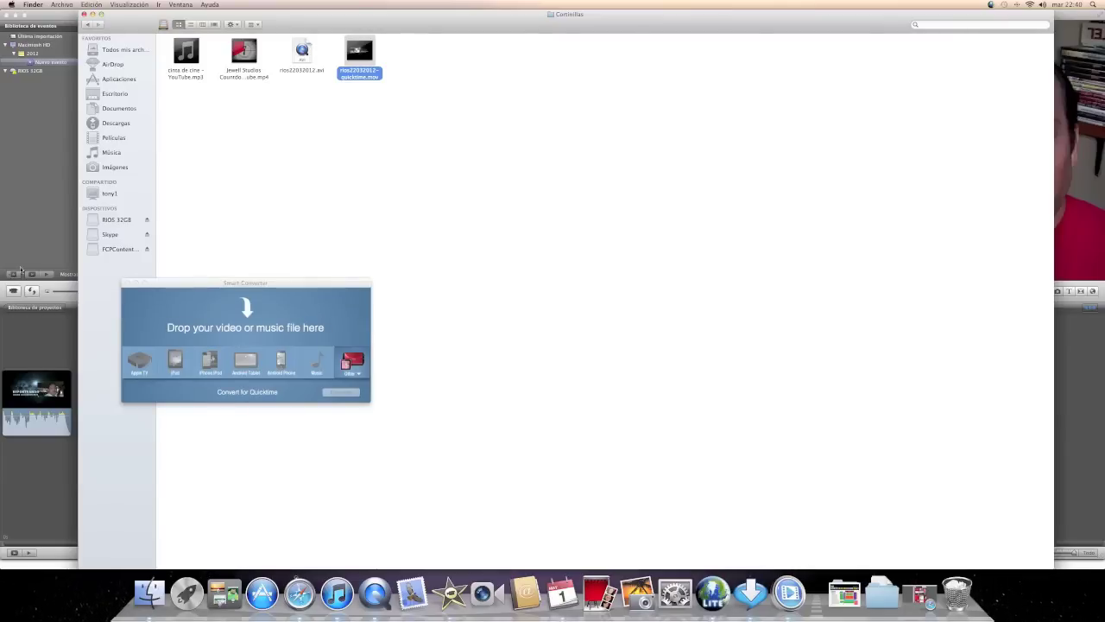
click(127, 284)
click(242, 285)
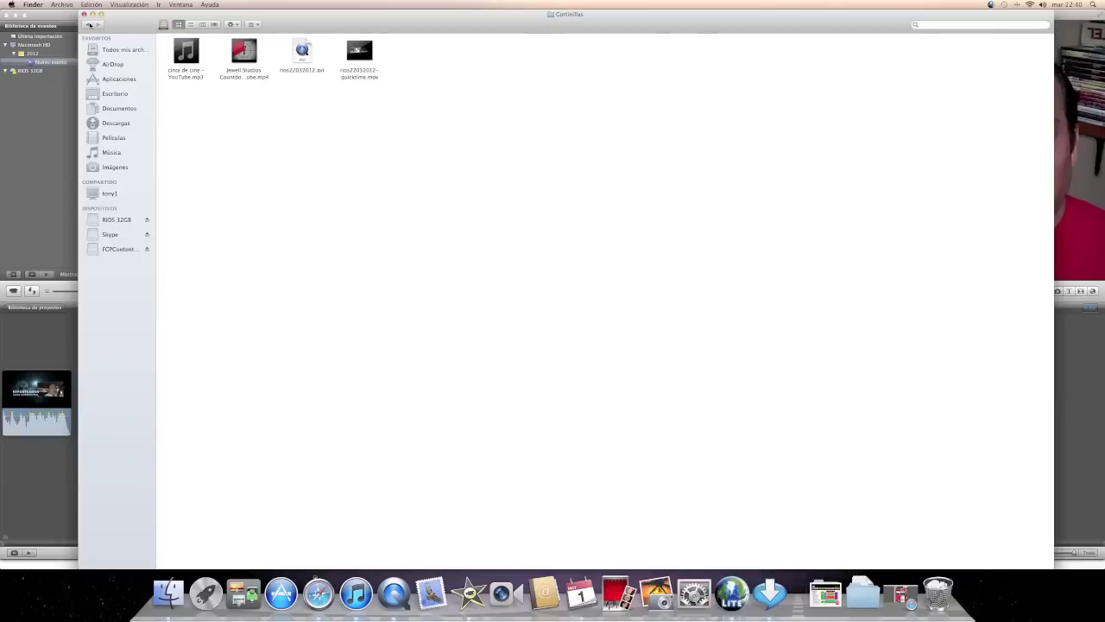
Step: Close the Finder window and return to the iMovie project at the gap between the intro and presenter clips
click(89, 25)
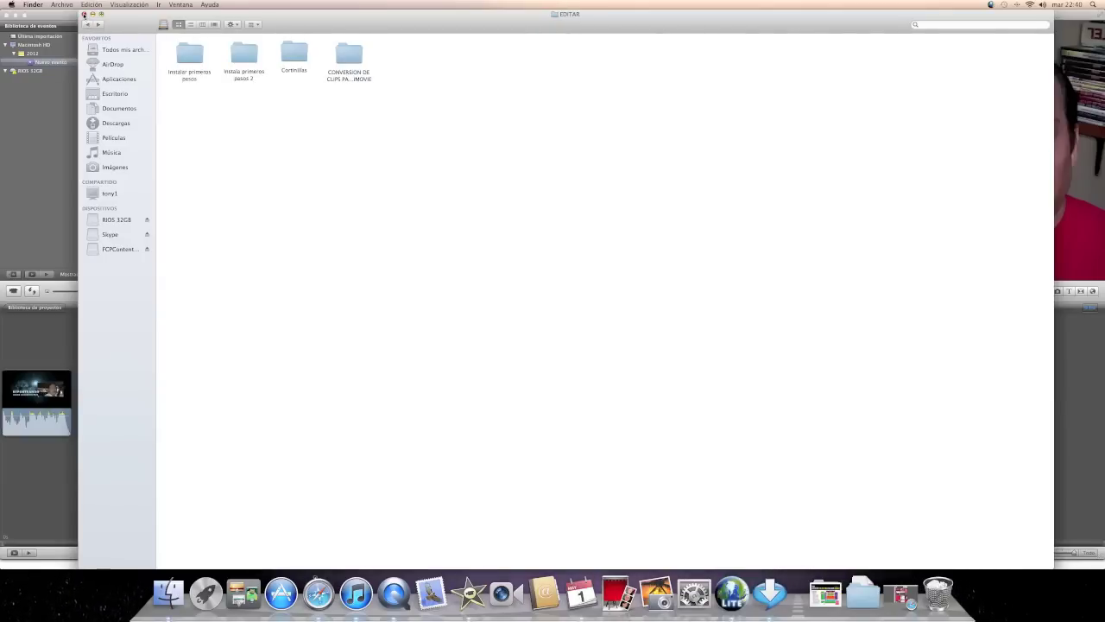
click(84, 14)
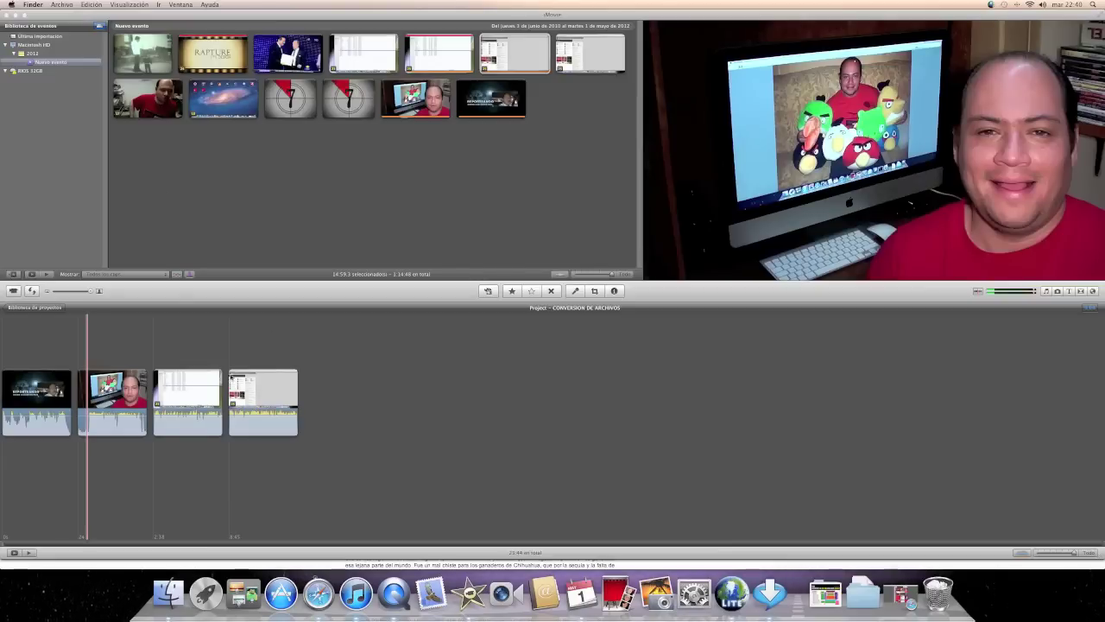
click(75, 386)
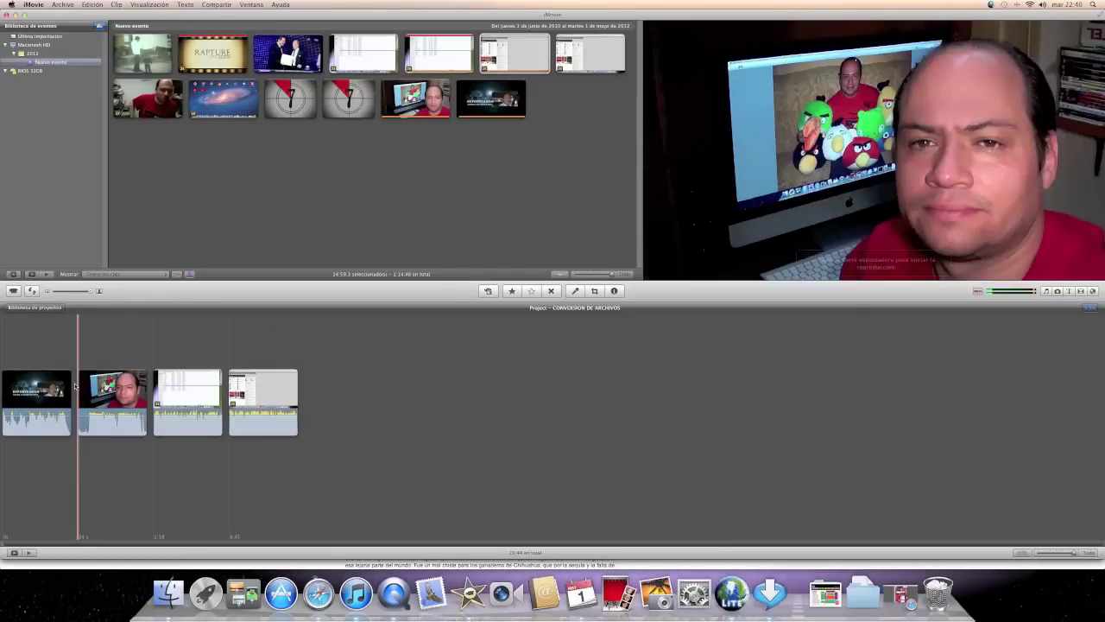
Step: Open the precision editor at the cut between the intro and presenter clips, preview the presenter footage, and show a longer span per thumbnail
click(75, 386)
click(75, 386)
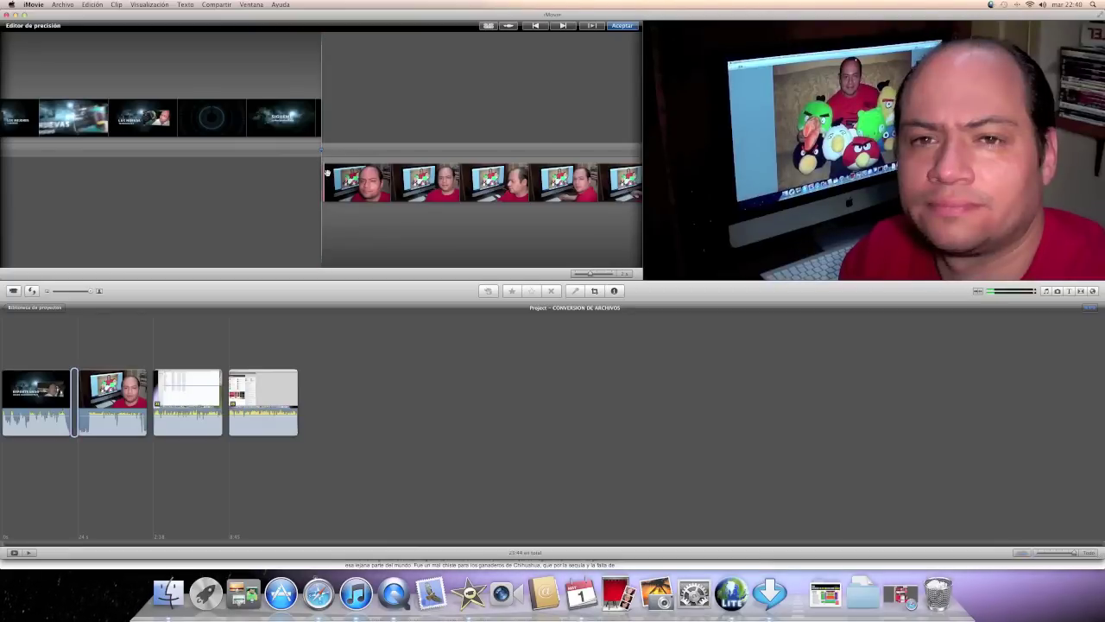
key(space)
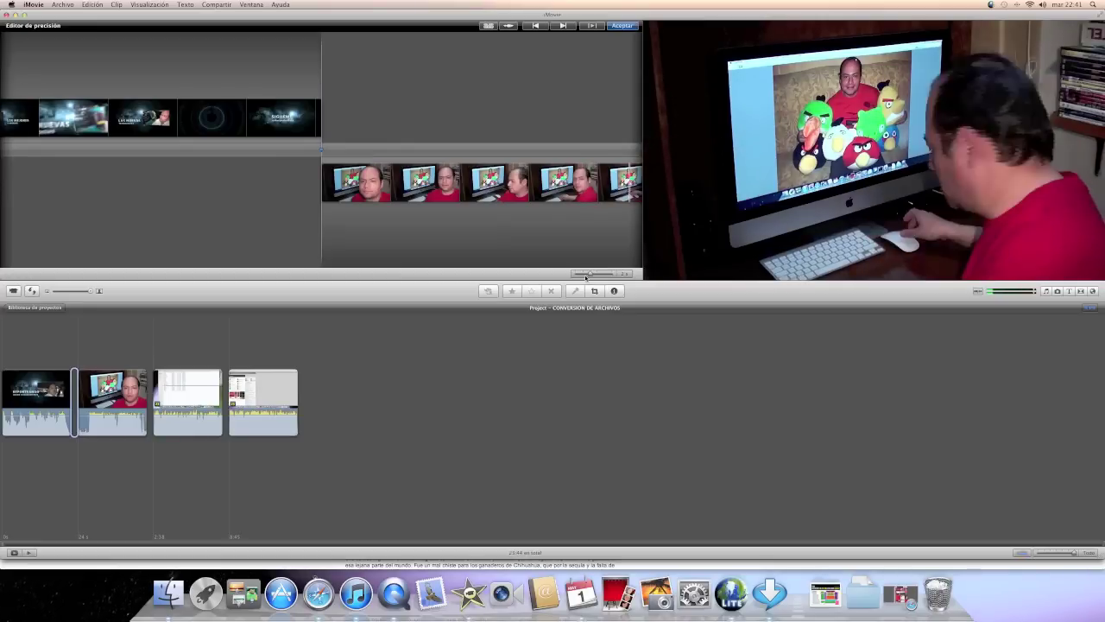
drag(586, 276, 612, 275)
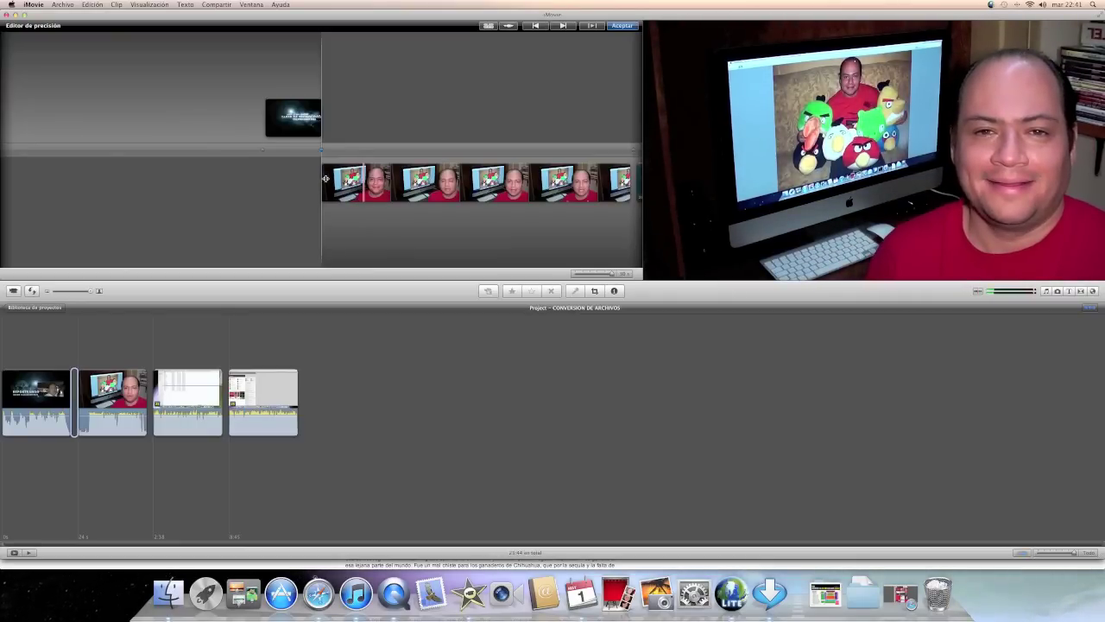
Step: Trim the beginning of the presenter clip so it starts where he begins talking, close the precision editor, and play the cut
drag(325, 179, 378, 187)
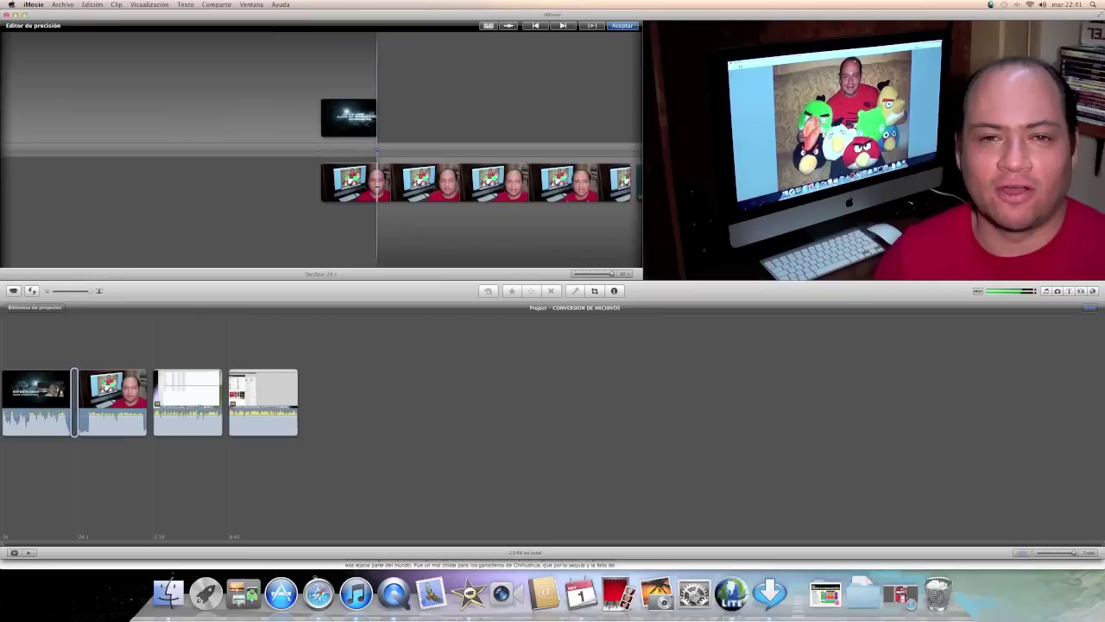
key(space)
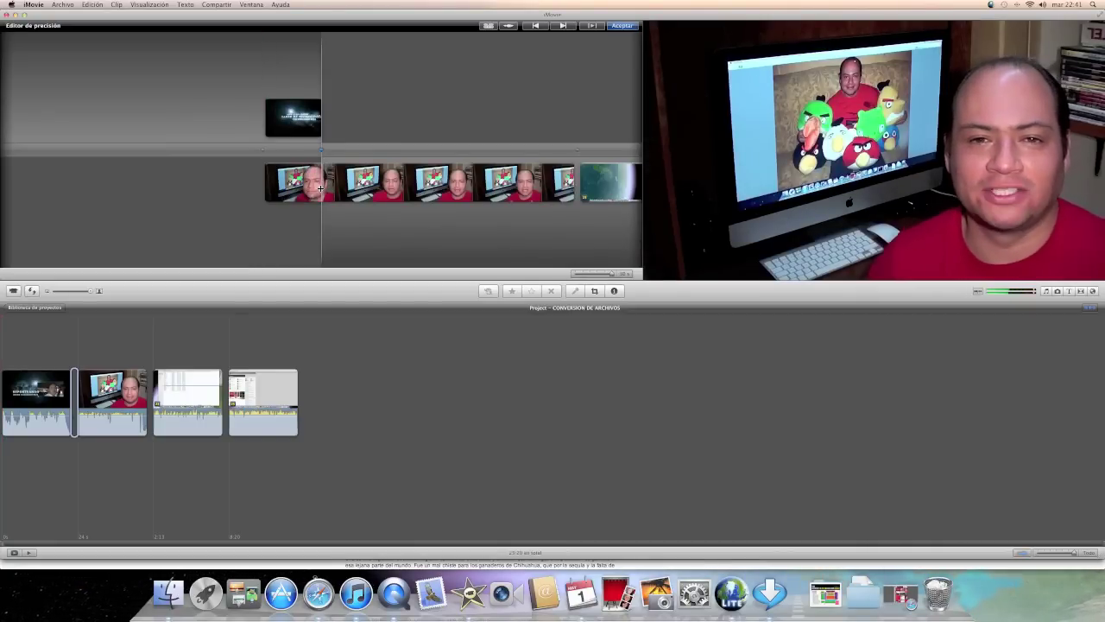
drag(320, 188, 311, 189)
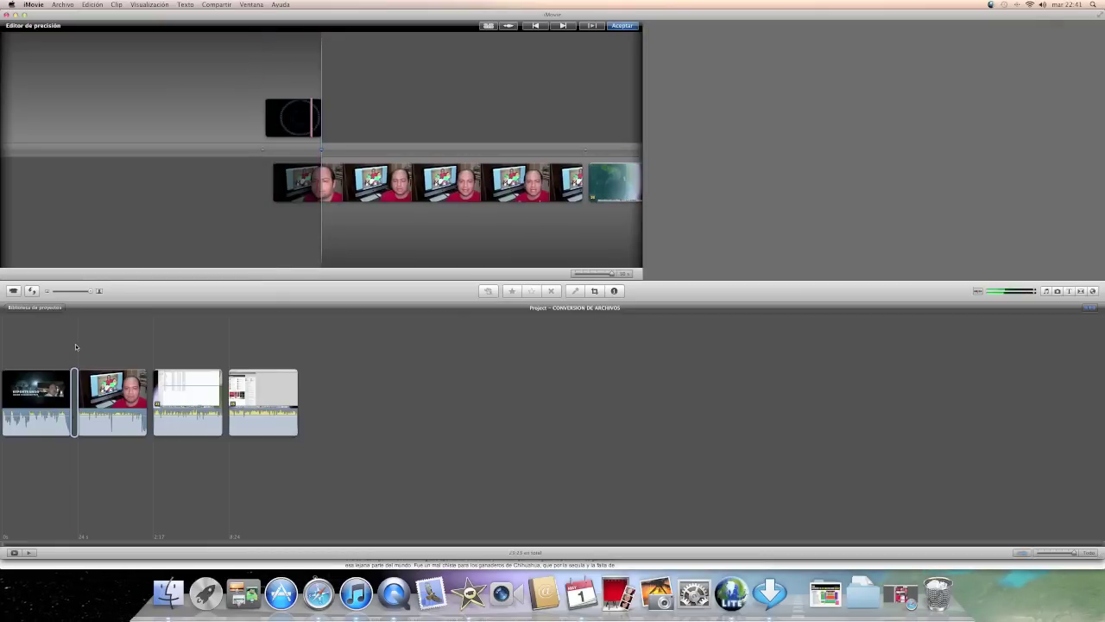
key(Return)
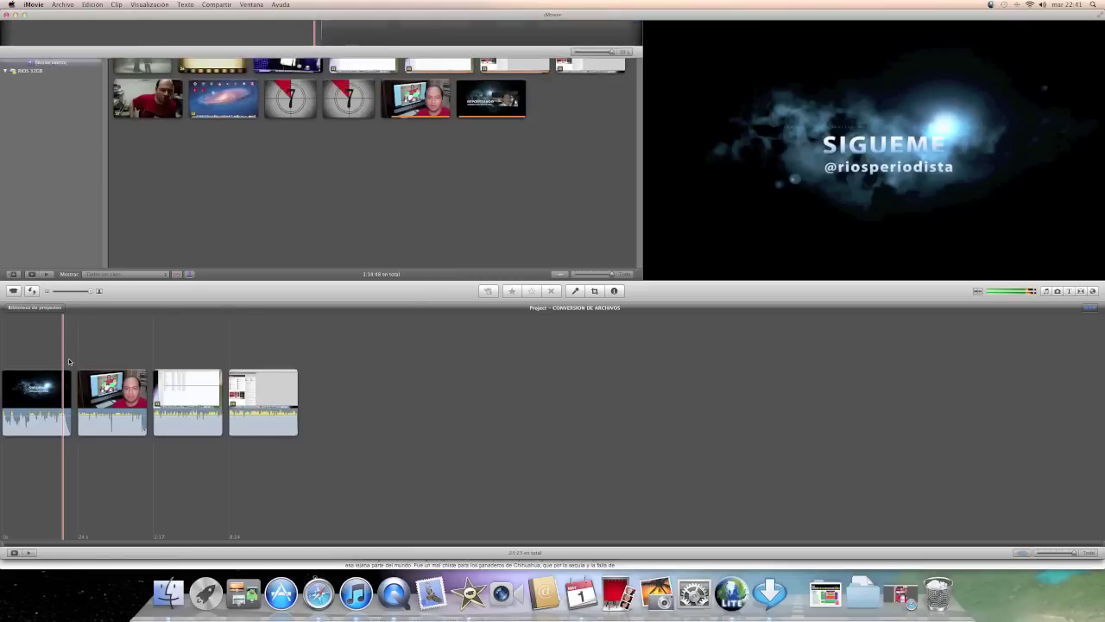
key(space)
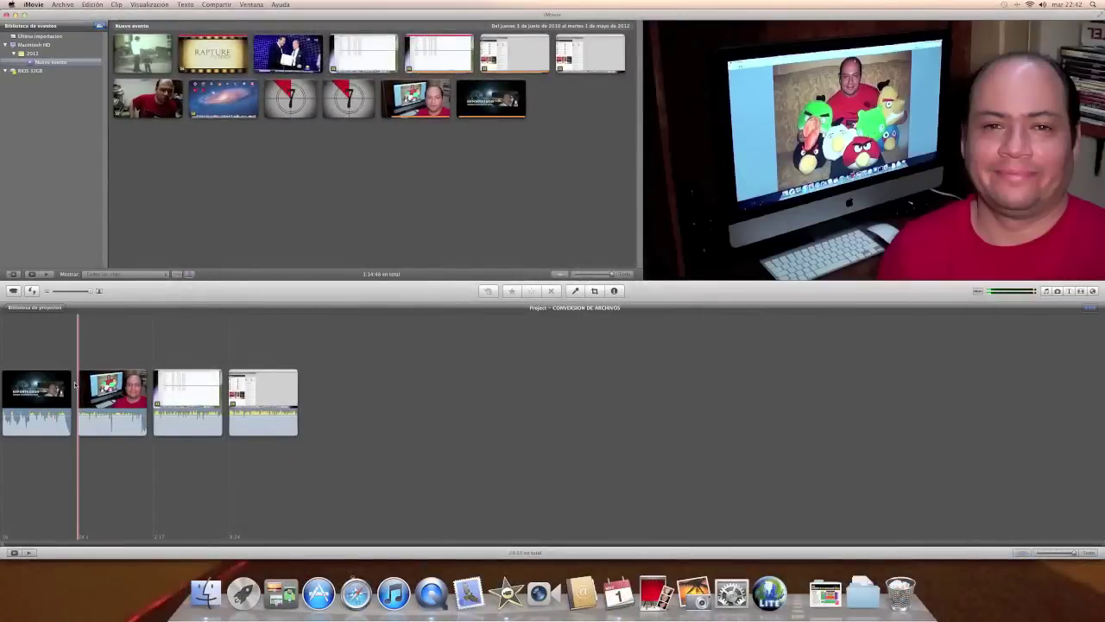
Step: Browse the maps, transitions, titles, photos and music libraries, and select Basketball Dribbling.caf among the Deportes sound effects
click(1093, 292)
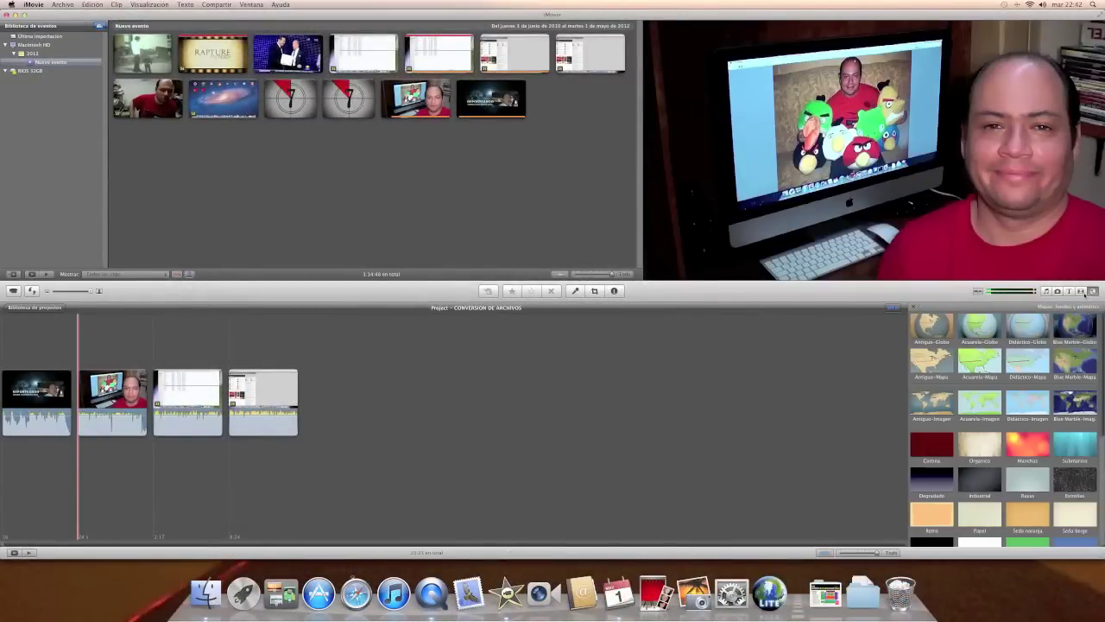
click(1081, 292)
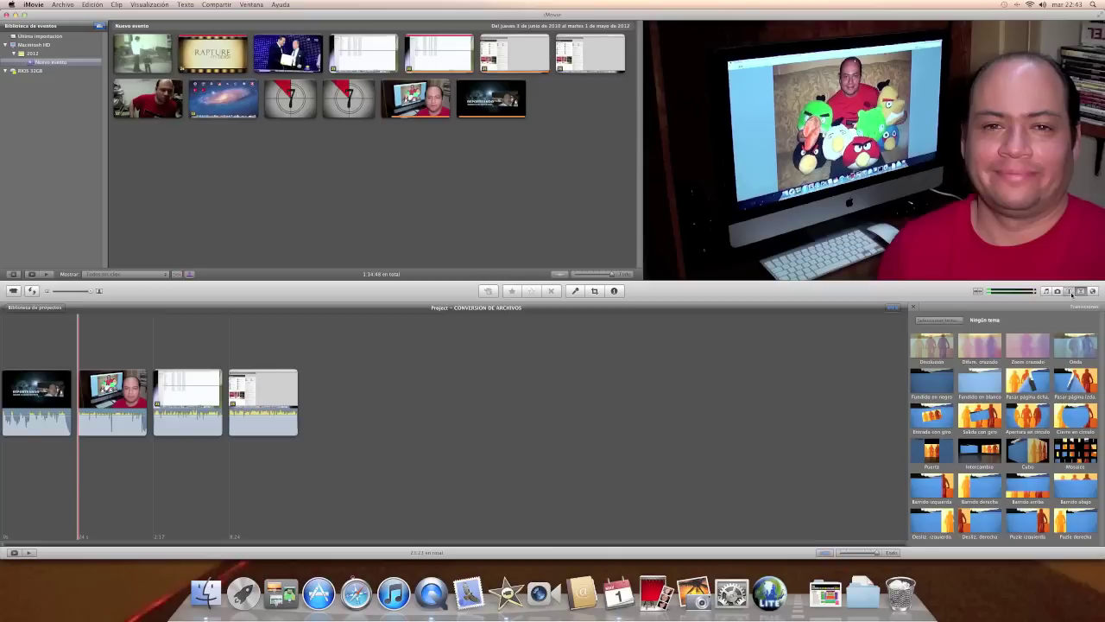
click(1070, 292)
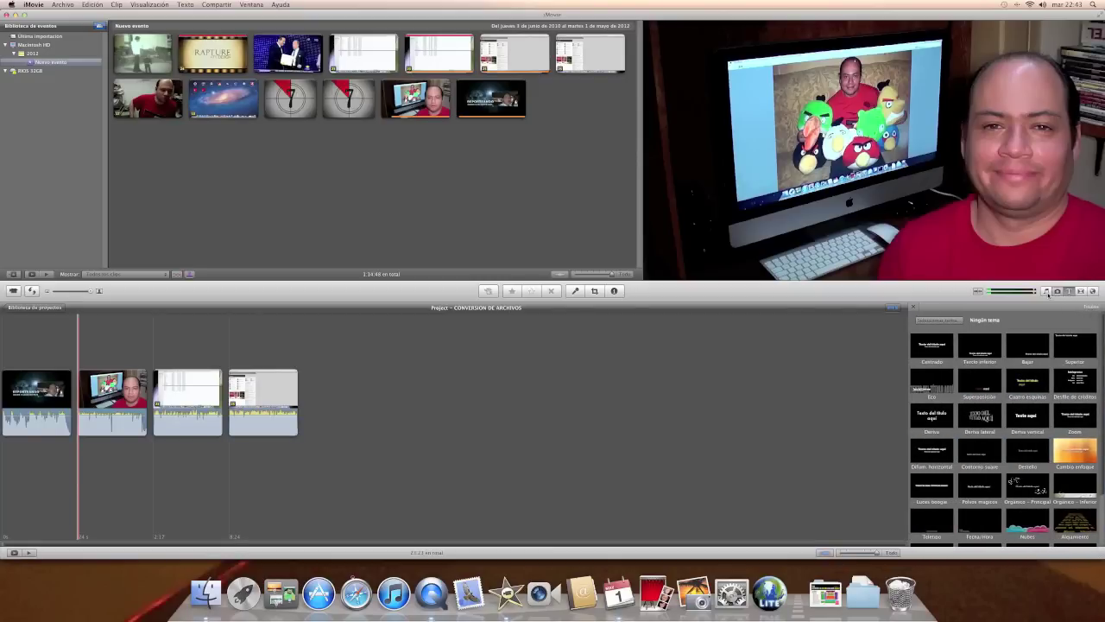
click(1046, 292)
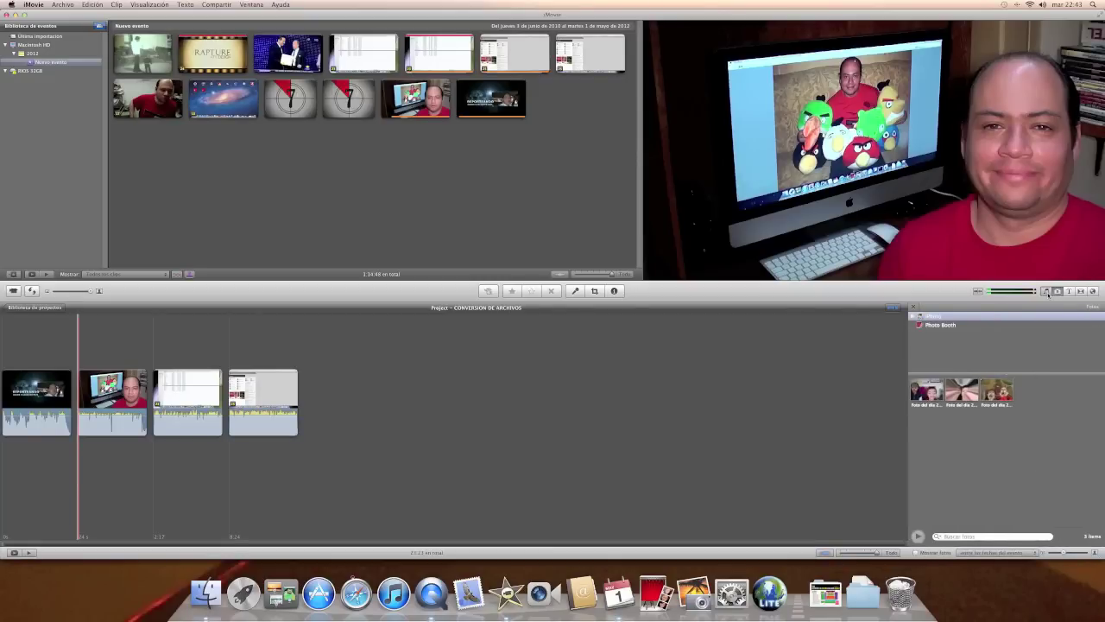
click(1047, 292)
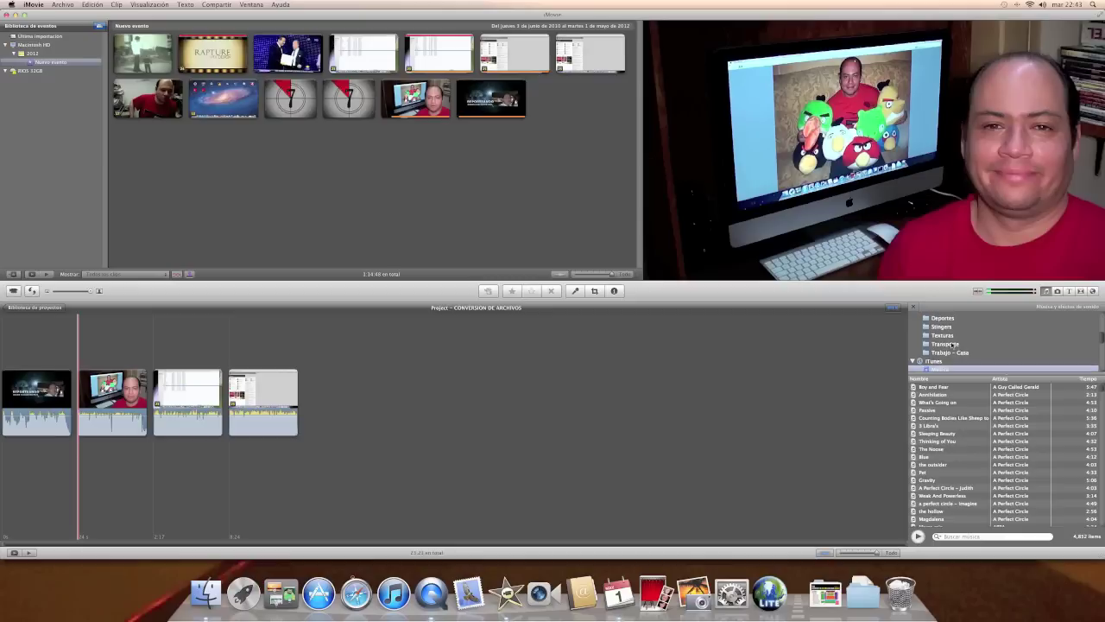
click(945, 319)
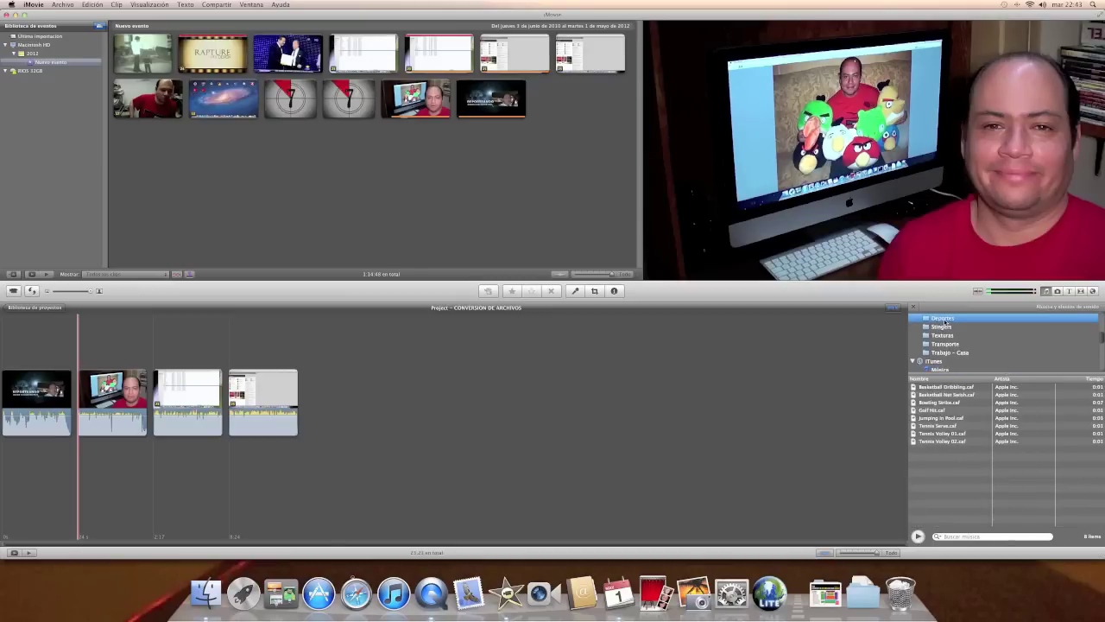
click(946, 389)
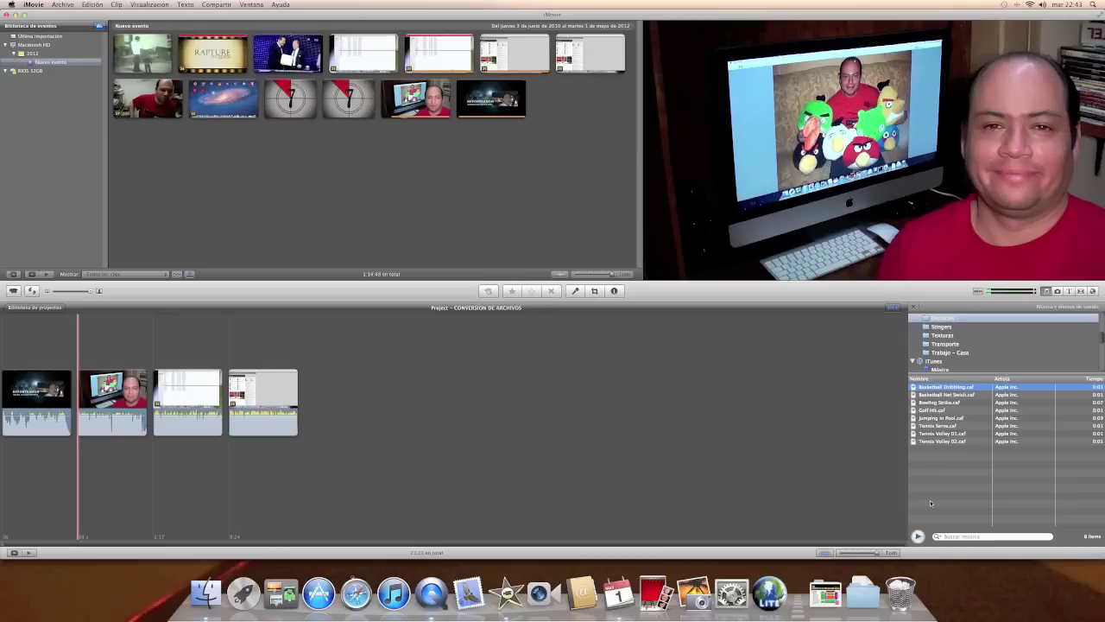
Step: Look through the available transitions and the full set of maps, backgrounds and animatics, returning to the transitions
click(1080, 291)
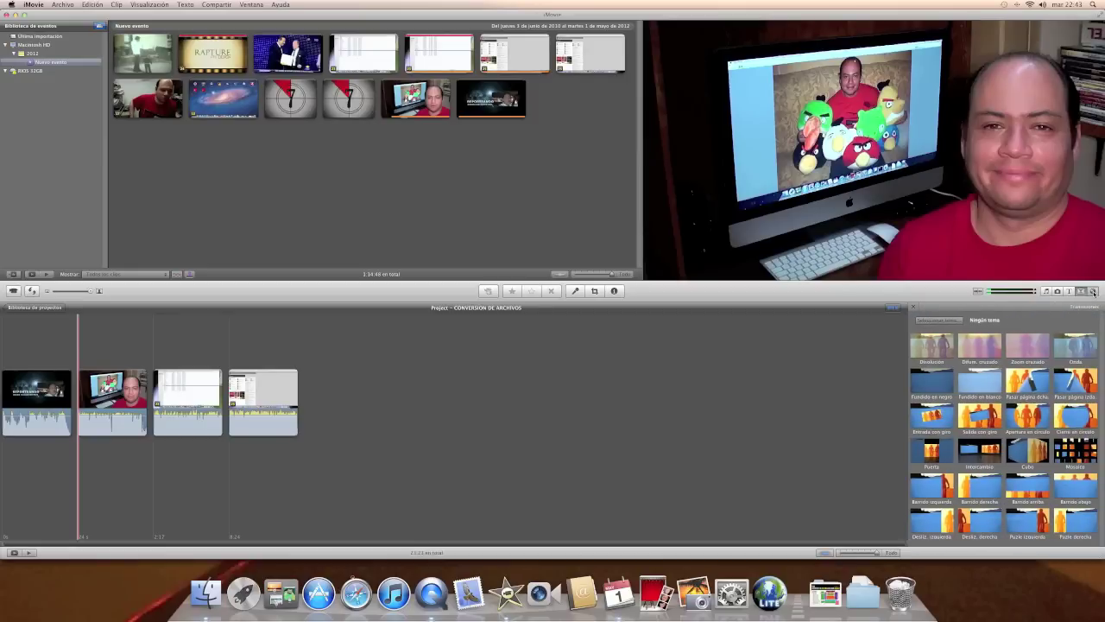
click(1093, 291)
scroll(1035, 404, down, 10)
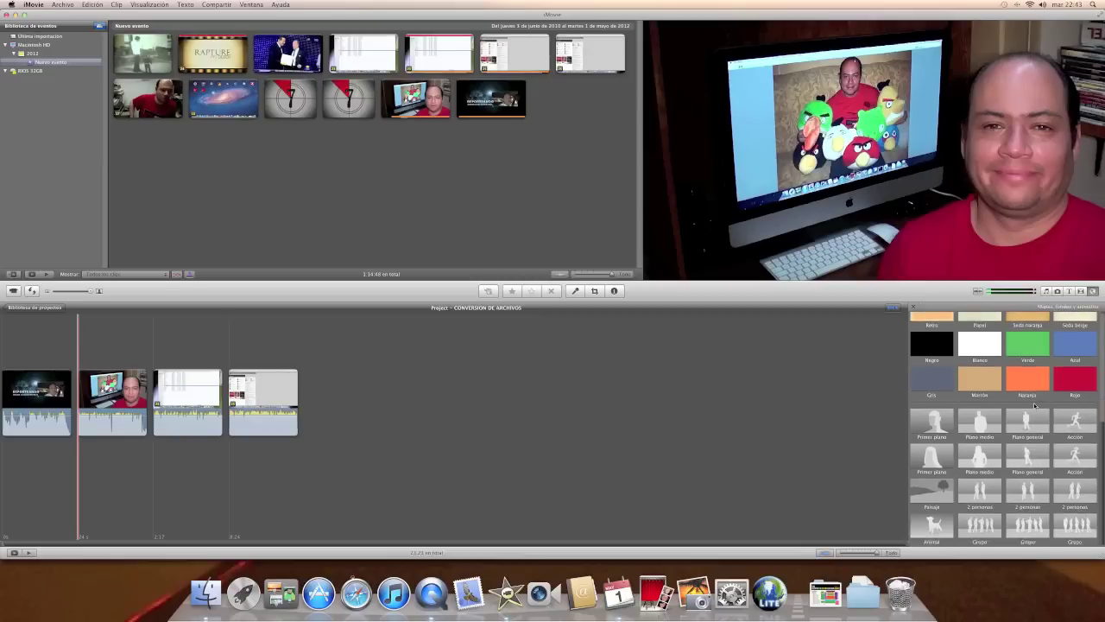
scroll(1034, 404, up, 3)
scroll(1034, 405, up, 5)
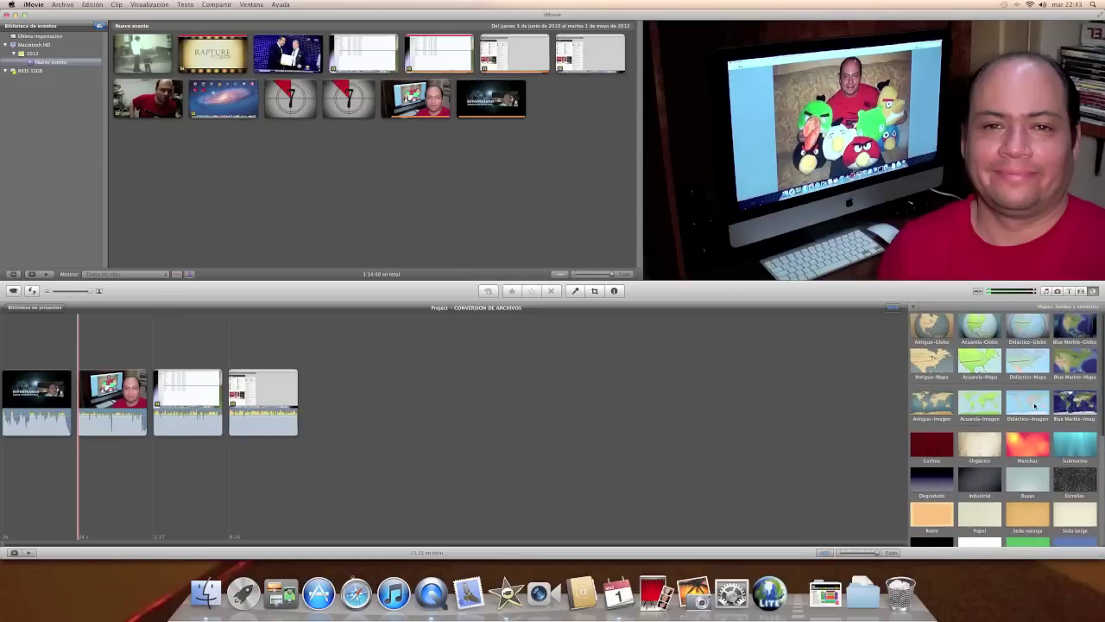
click(1080, 291)
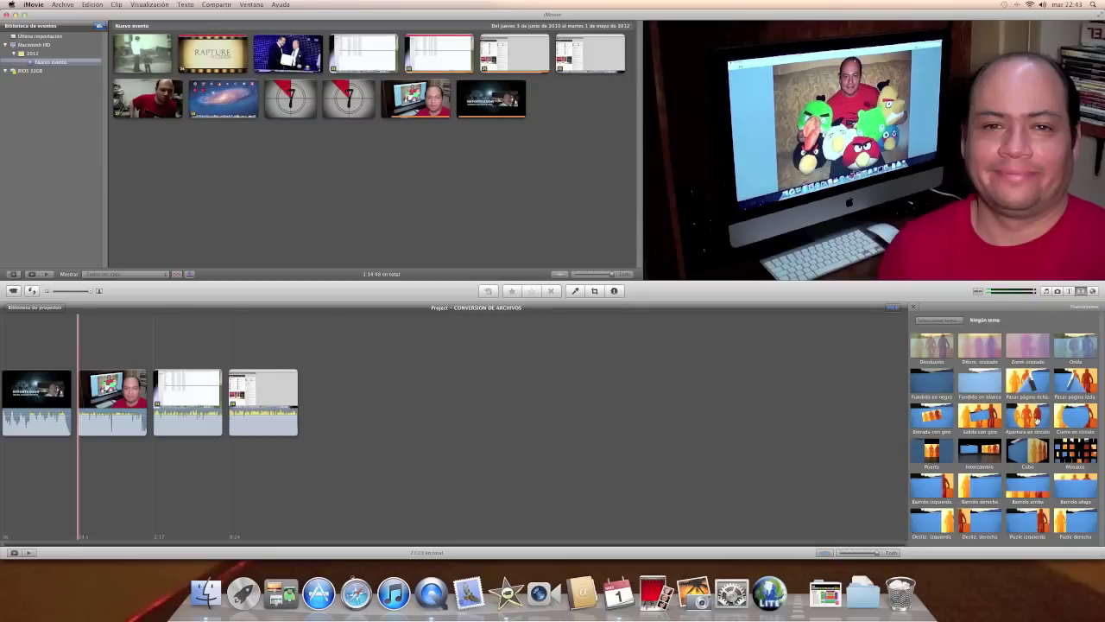
scroll(1036, 421, down, 1)
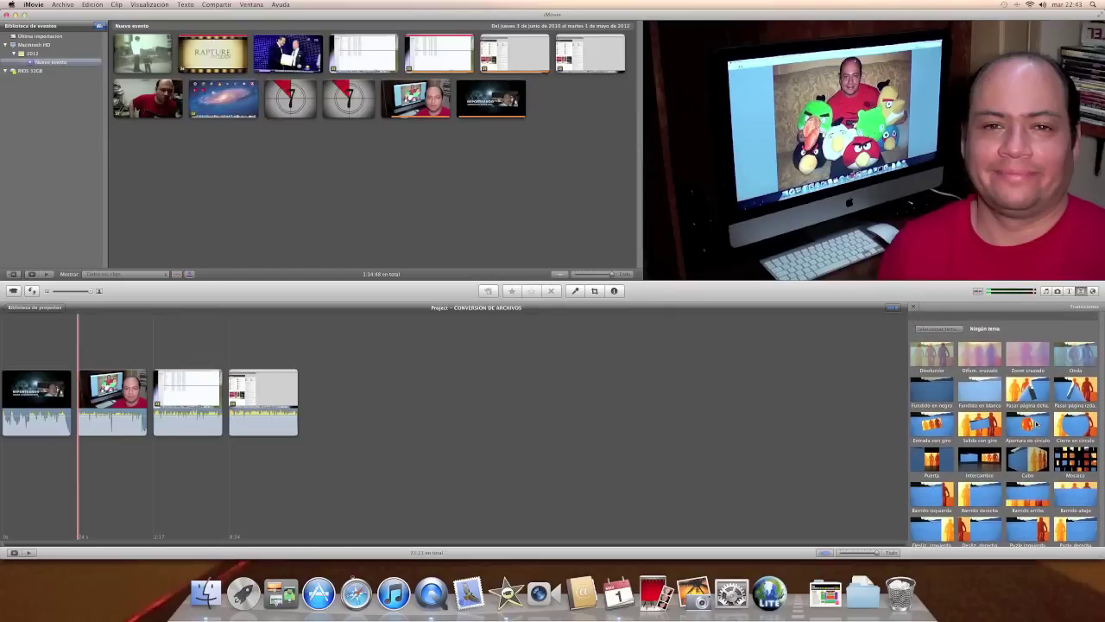
scroll(944, 332, down, 1)
Step: Apply the Newscast theme to the project with transitions and titles added automatically
click(946, 323)
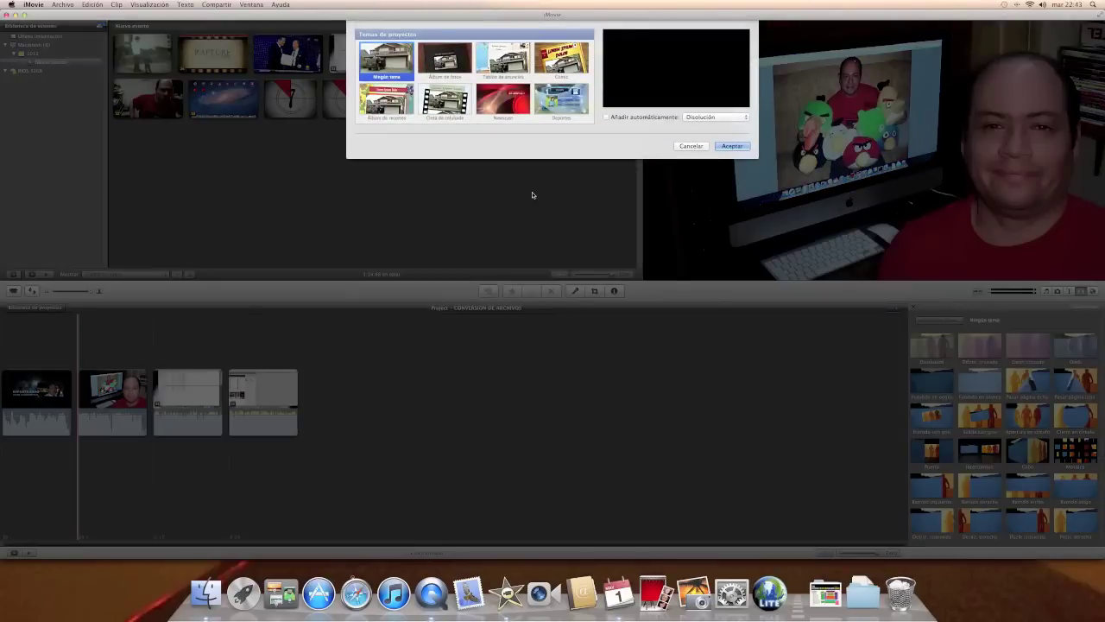
click(506, 103)
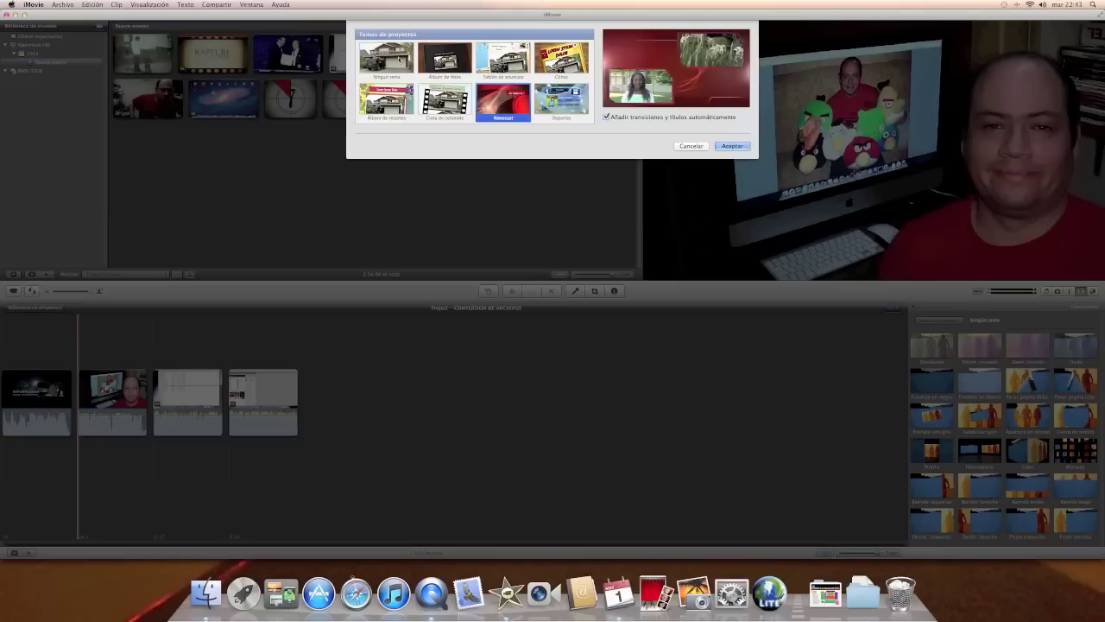
key(Up)
key(Left)
key(Left)
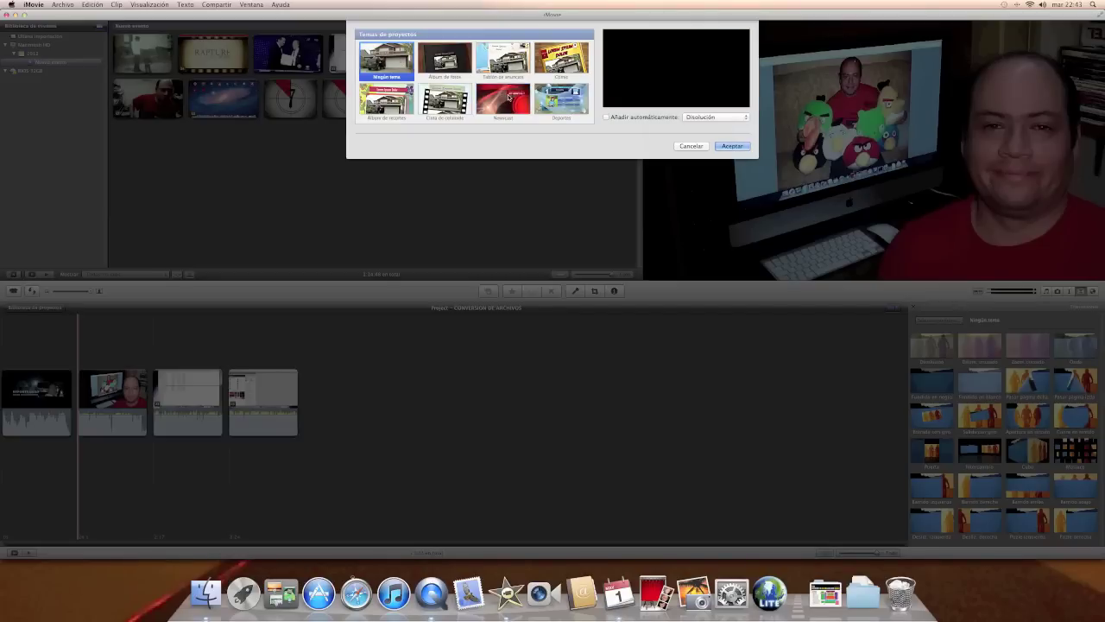
click(508, 98)
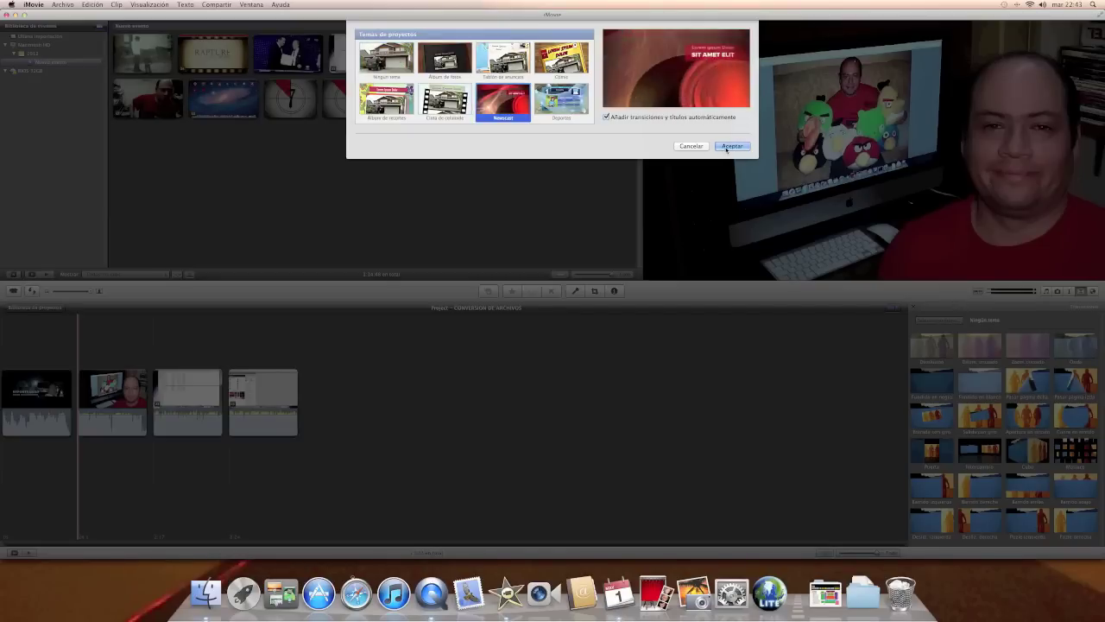
click(731, 145)
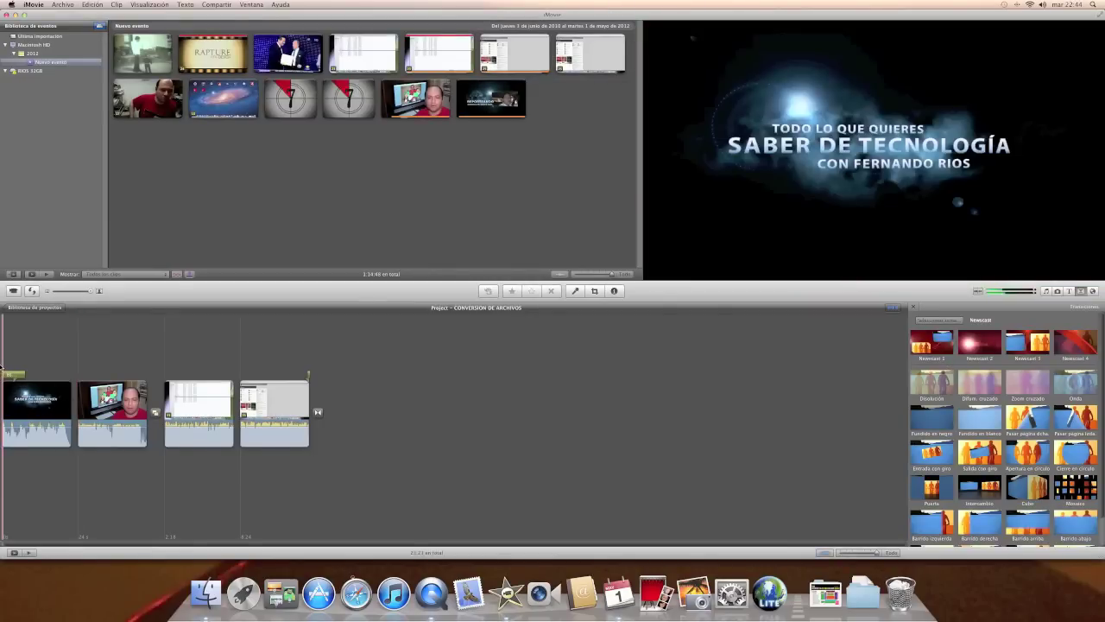
Step: Preview the automatic Newscast title over the intro clip and check the options available for it
click(4, 372)
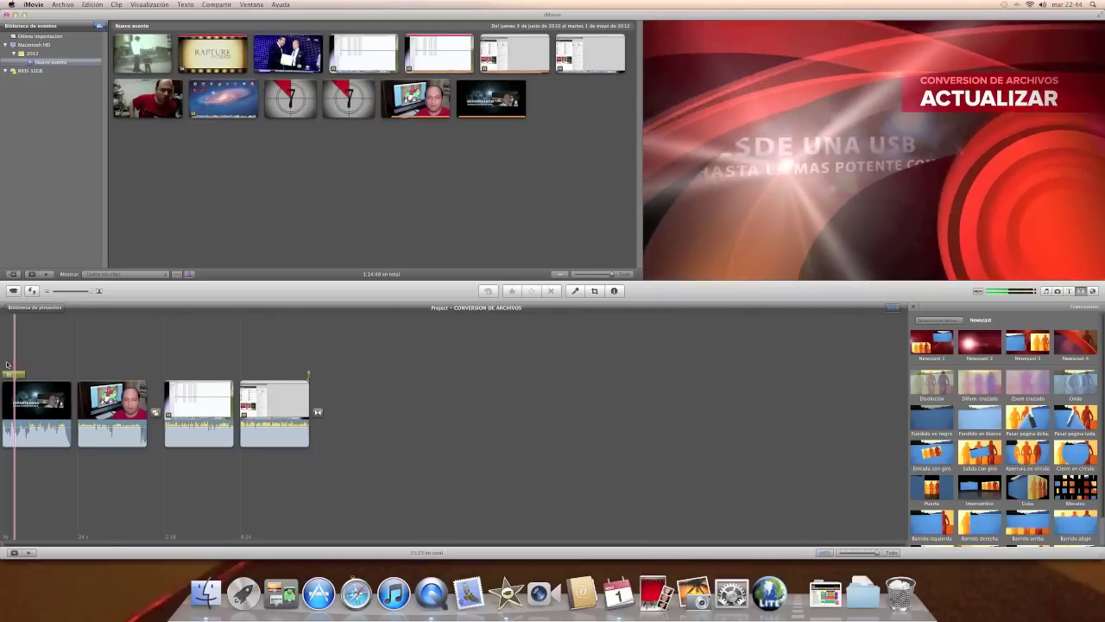
click(14, 375)
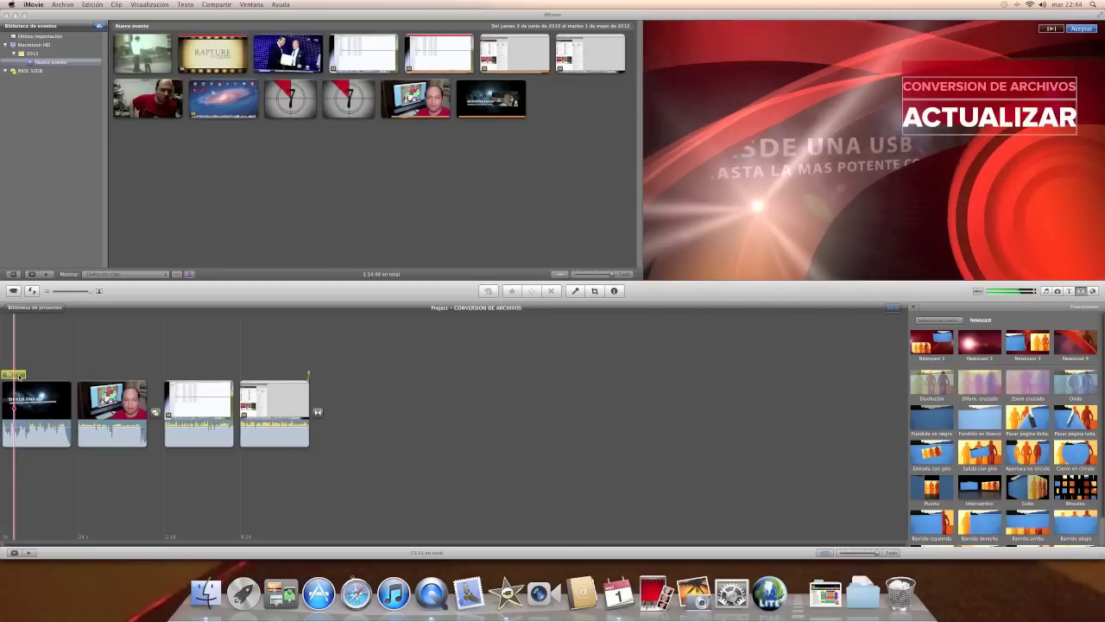
right_click(19, 377)
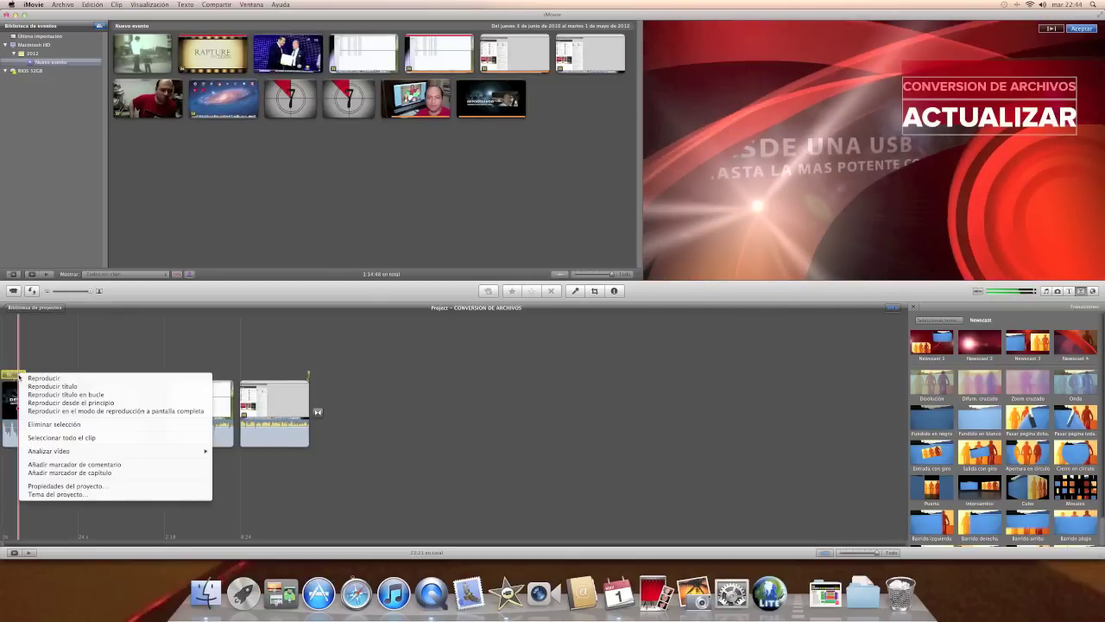
click(485, 462)
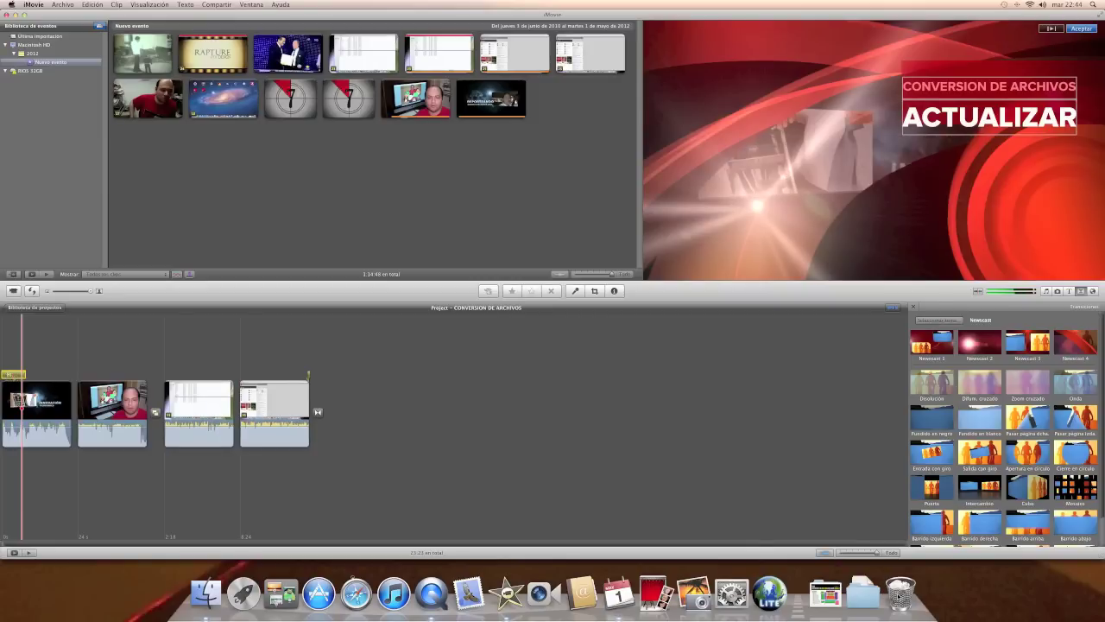
click(308, 376)
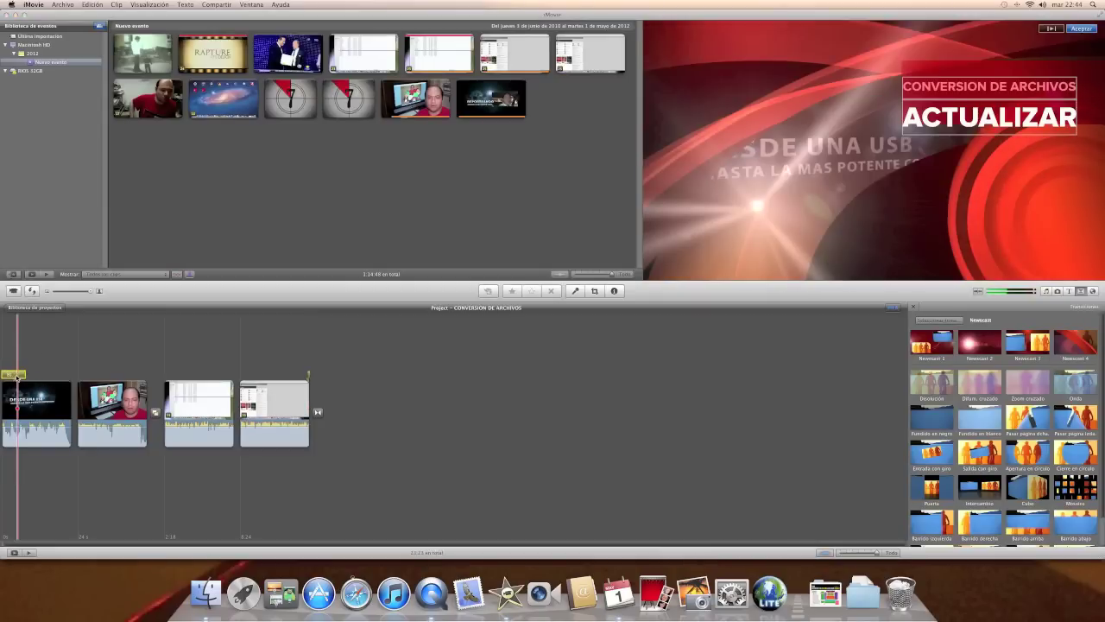
Step: Turn off automatic transitions and titles, and delete the Newscast title over the intro clip
double_click(15, 375)
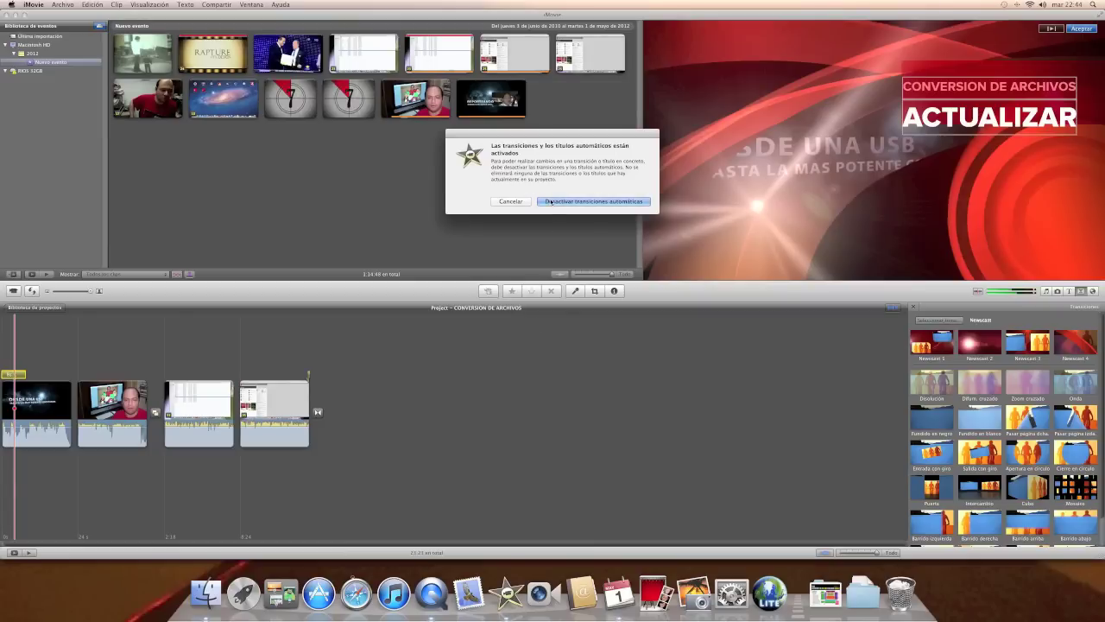
click(552, 201)
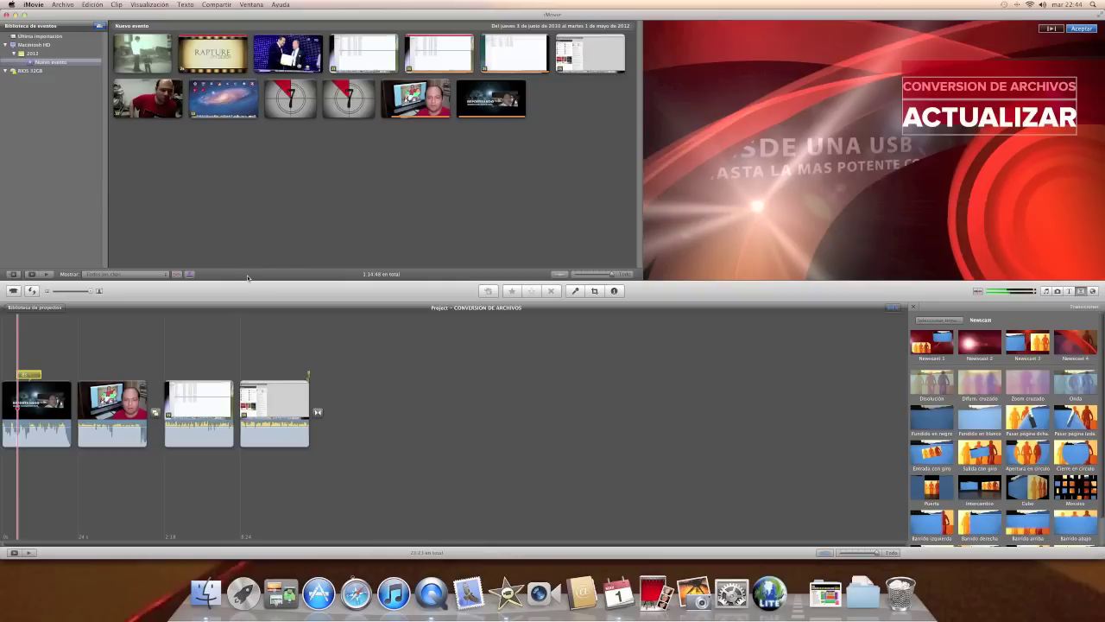
right_click(31, 377)
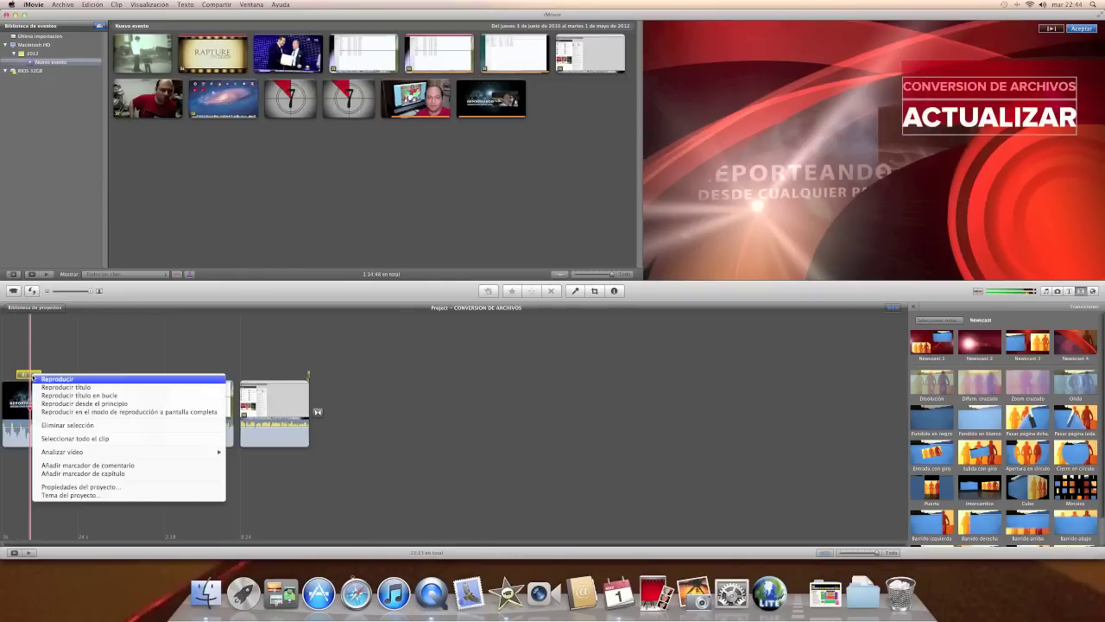
click(93, 426)
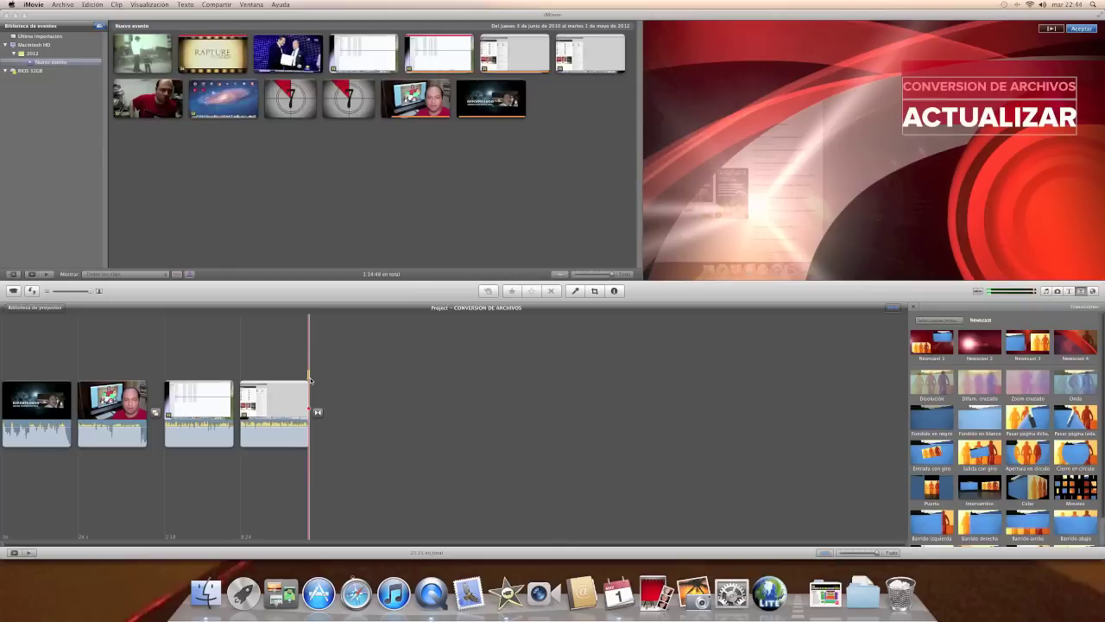
click(409, 404)
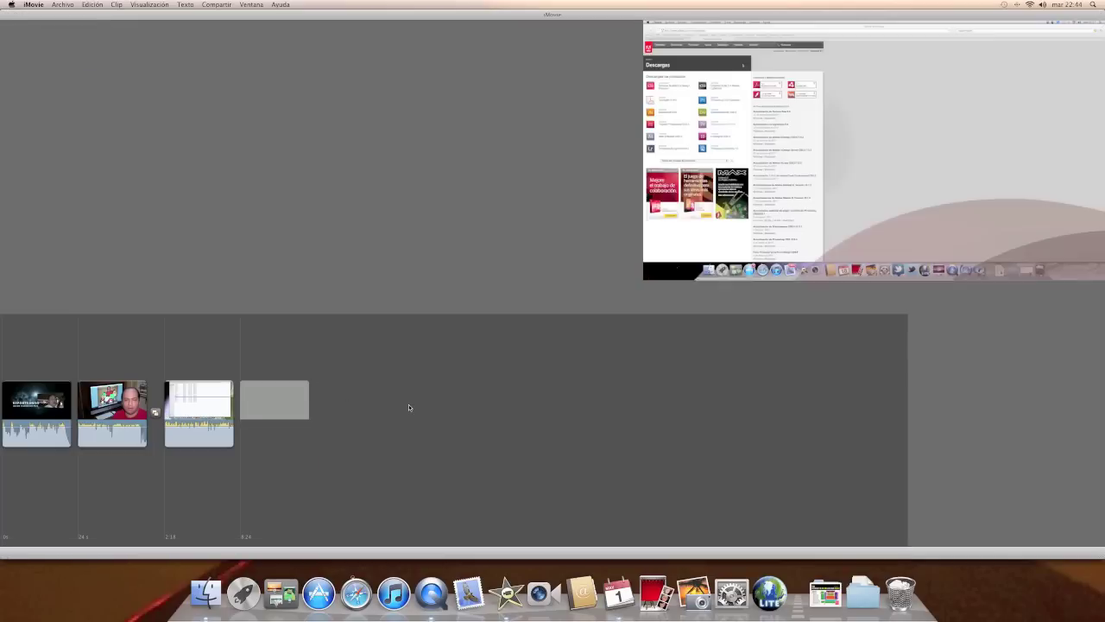
Step: Replace the upper line of the Newscast title at the end of the last clip with "SIGANME EN TWITTER"
click(309, 375)
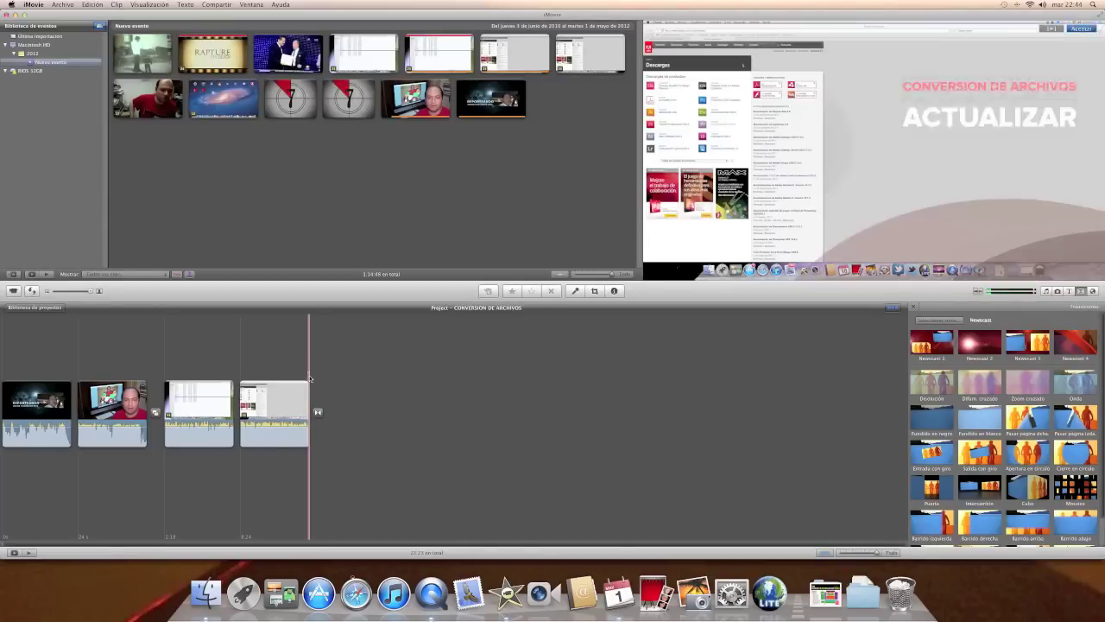
double_click(974, 113)
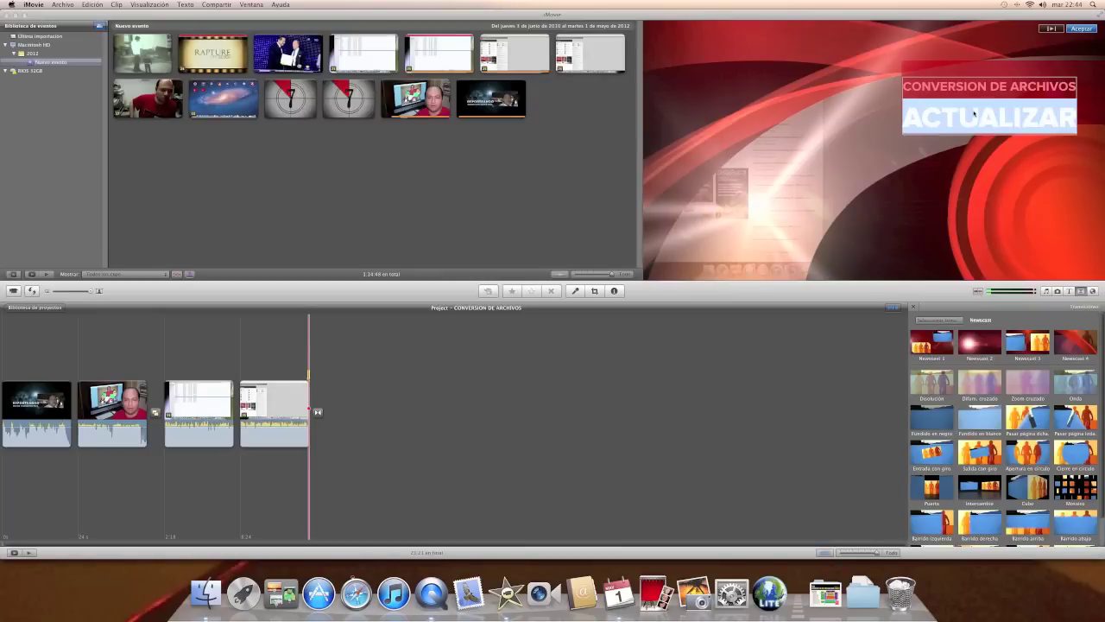
triple_click(945, 83)
click(944, 88)
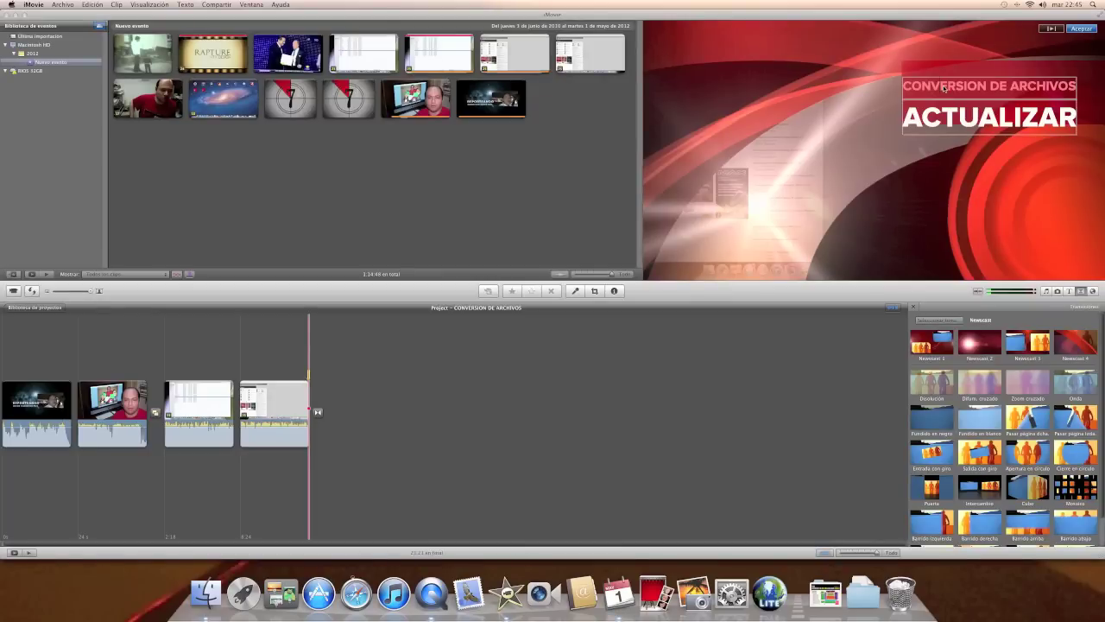
key(super+plus)
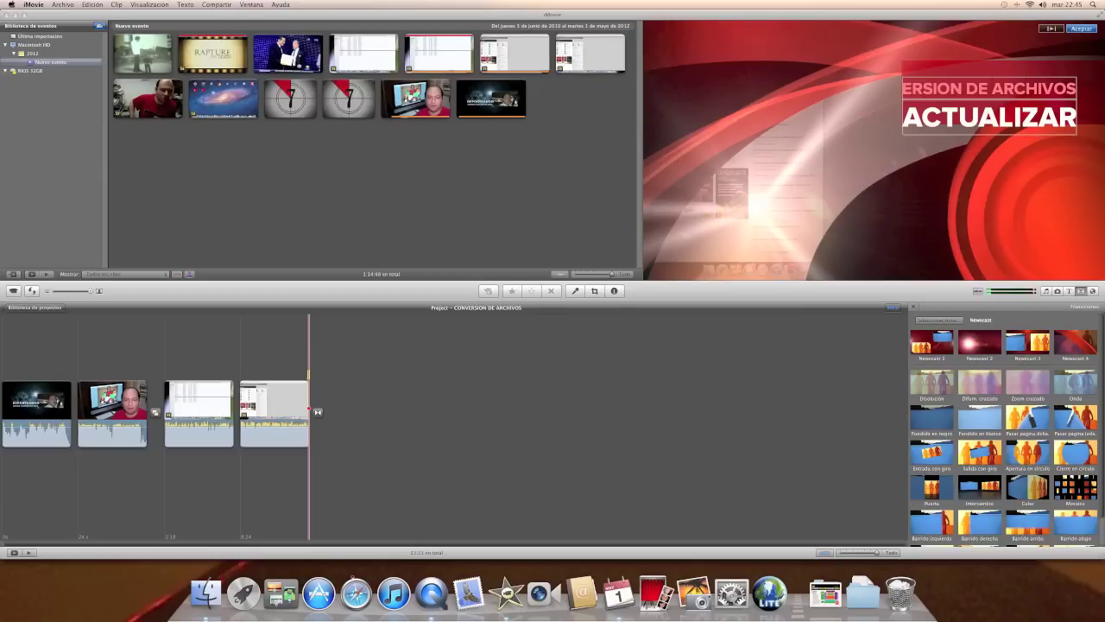
key(BackSpace)
key(BackSpace)
key(BackSpace)
key(BackSpace)
key(BackSpace)
key(BackSpace)
key(BackSpace)
key(BackSpace)
key(BackSpace)
key(BackSpace)
key(BackSpace)
key(BackSpace)
key(BackSpace)
key(BackSpace)
key(BackSpace)
key(BackSpace)
key(BackSpace)
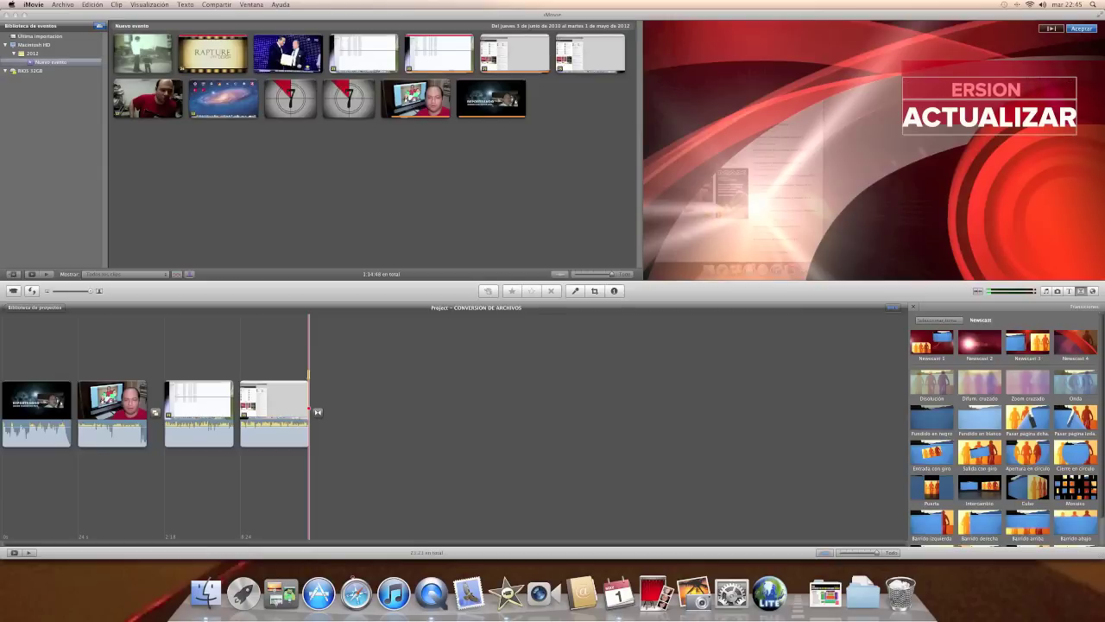
key(BackSpace)
text(SIGANME EN TWITTER)
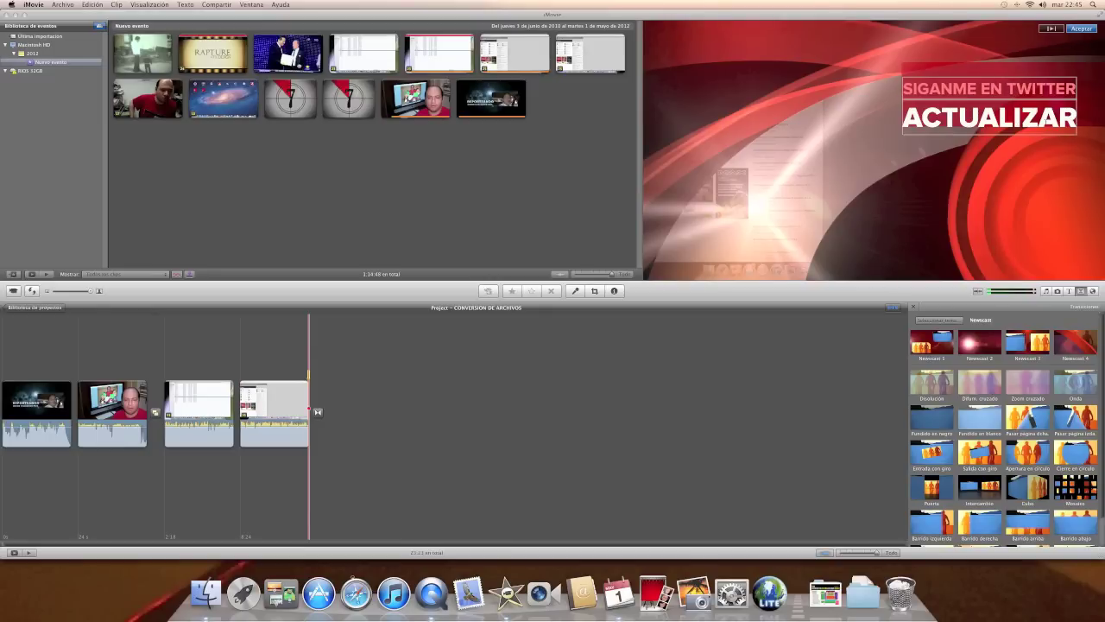
Step: Replace the title's lower line ACTUALIZAR with the presenter's Twitter handle and finish editing the title
key(BackSpace)
key(BackSpace)
key(BackSpace)
key(BackSpace)
key(BackSpace)
key(BackSpace)
key(BackSpace)
key(BackSpace)
key(BackSpace)
key(BackSpace)
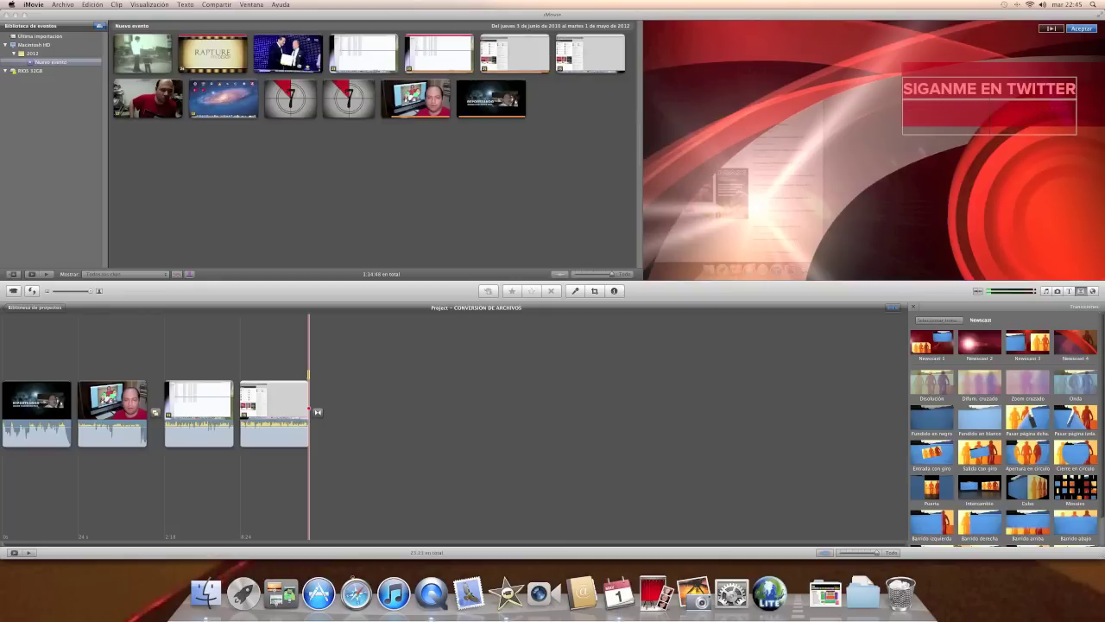
text(@riospe)
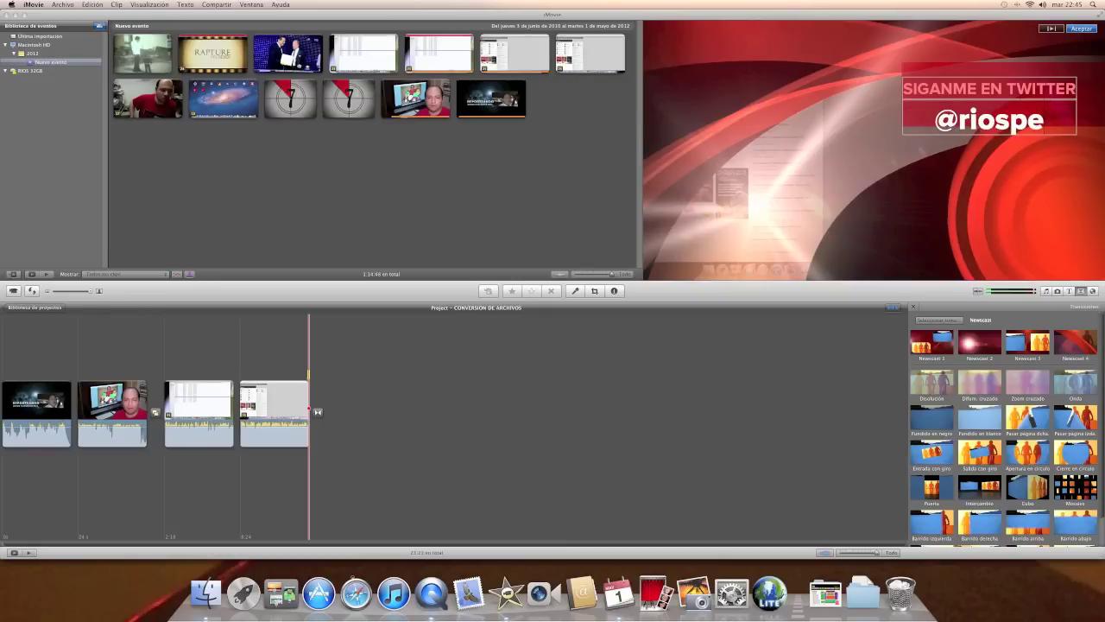
text(riodismo)
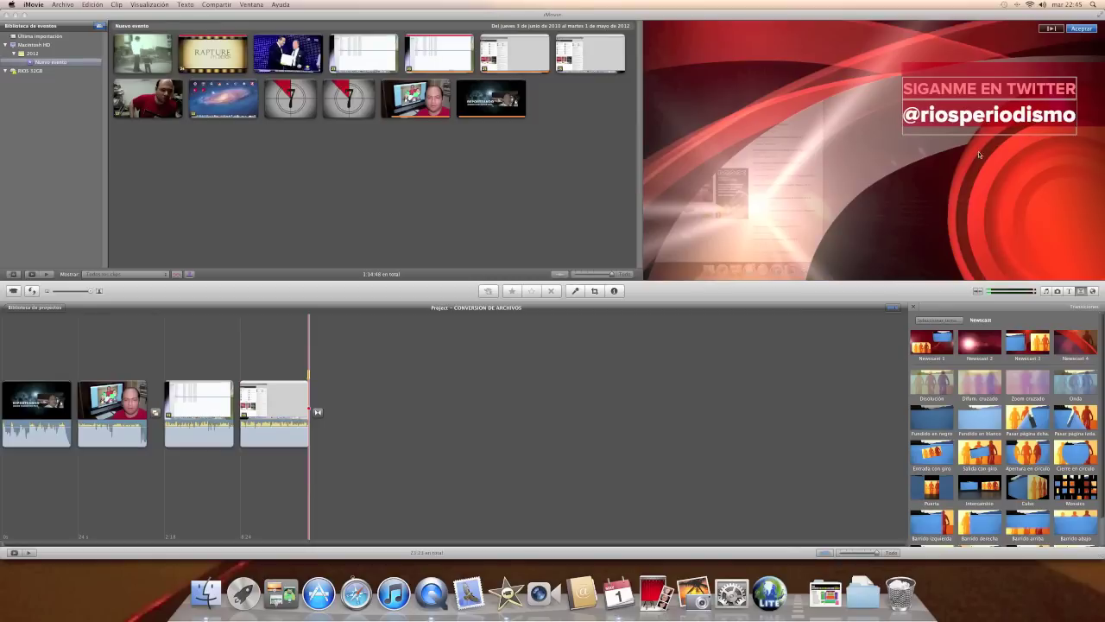
key(BackSpace)
key(BackSpace)
key(BackSpace)
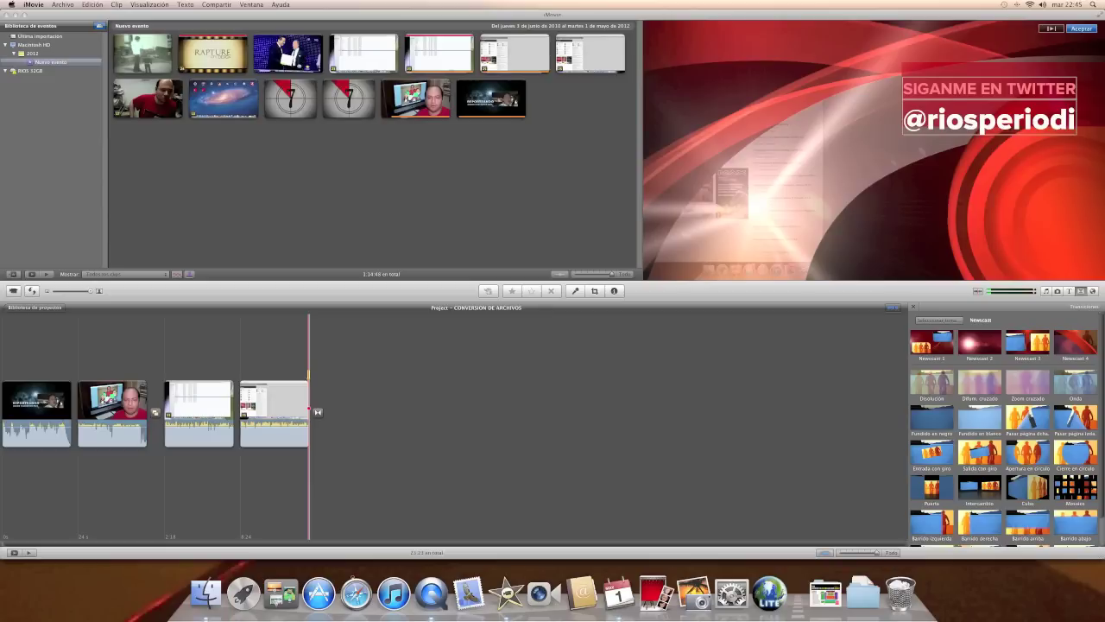
text(sta)
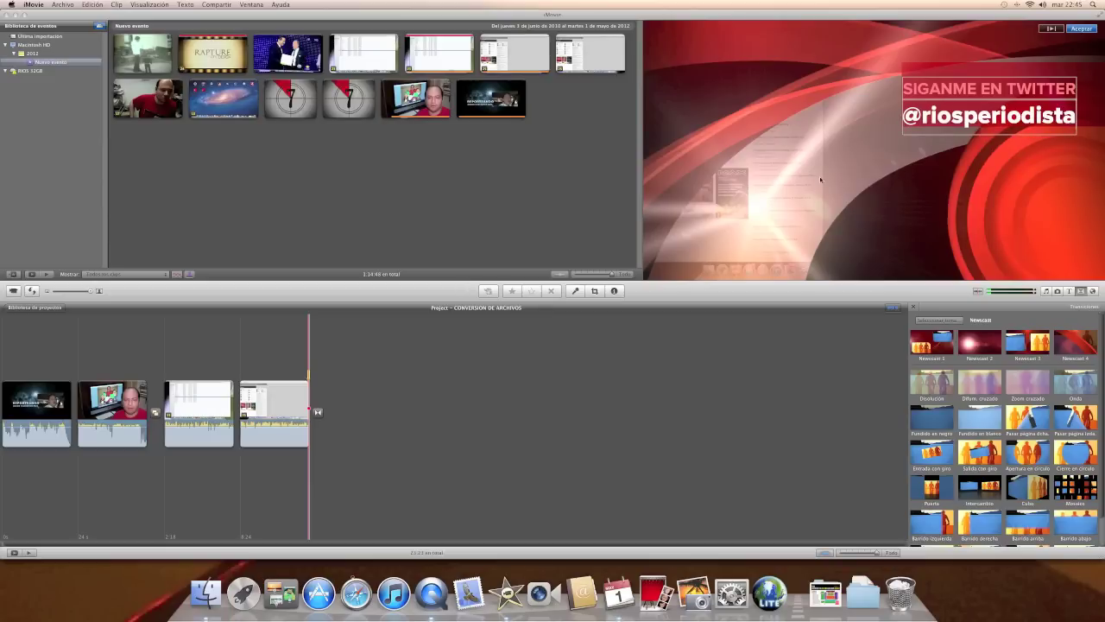
click(995, 138)
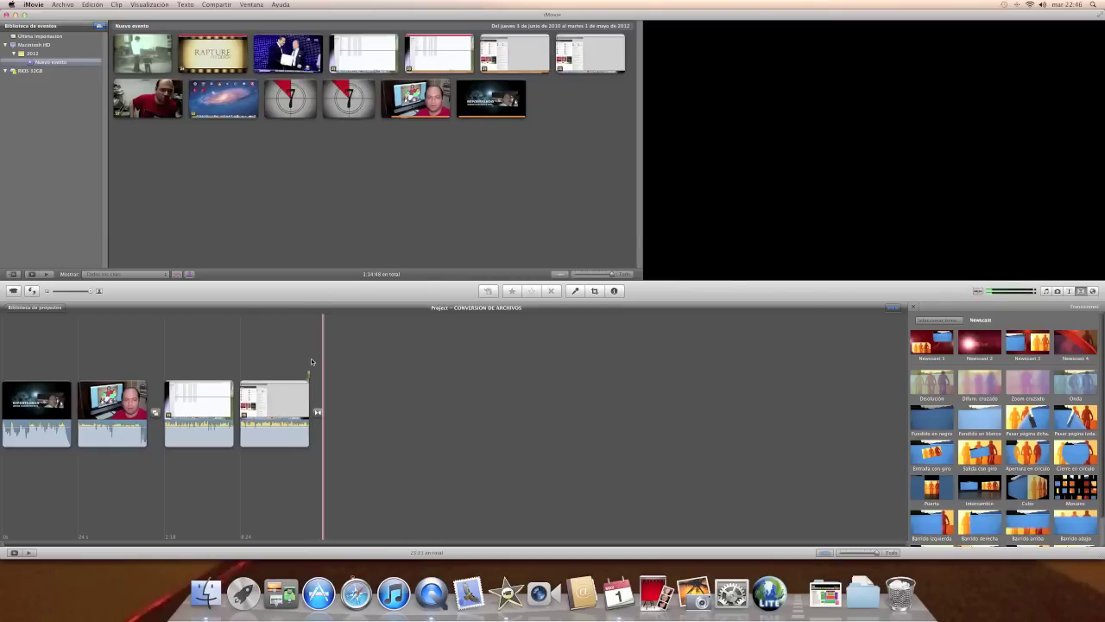
Step: Open the transition between the presenter clip and the first screen recording in the precision editor and trim the presenter clip's end slightly
click(156, 412)
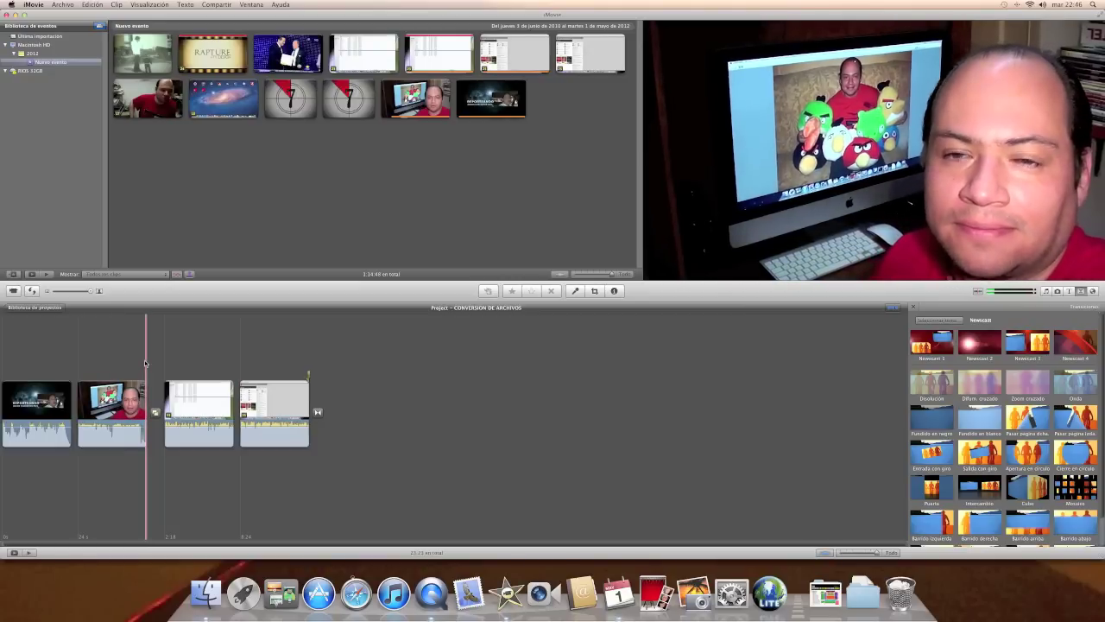
click(153, 406)
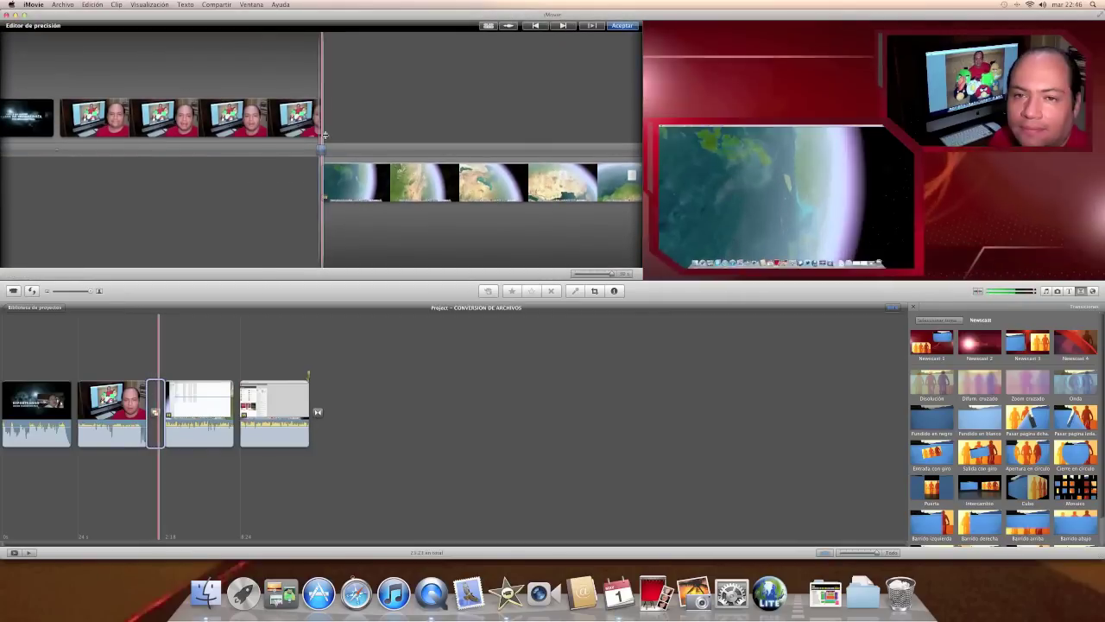
key(space)
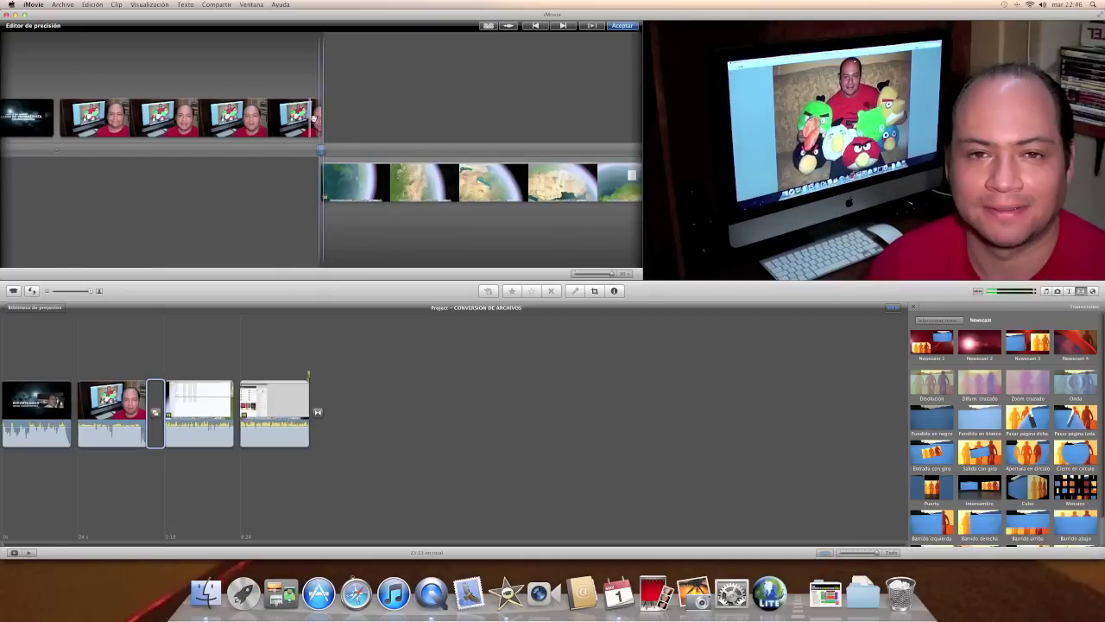
drag(319, 118, 328, 118)
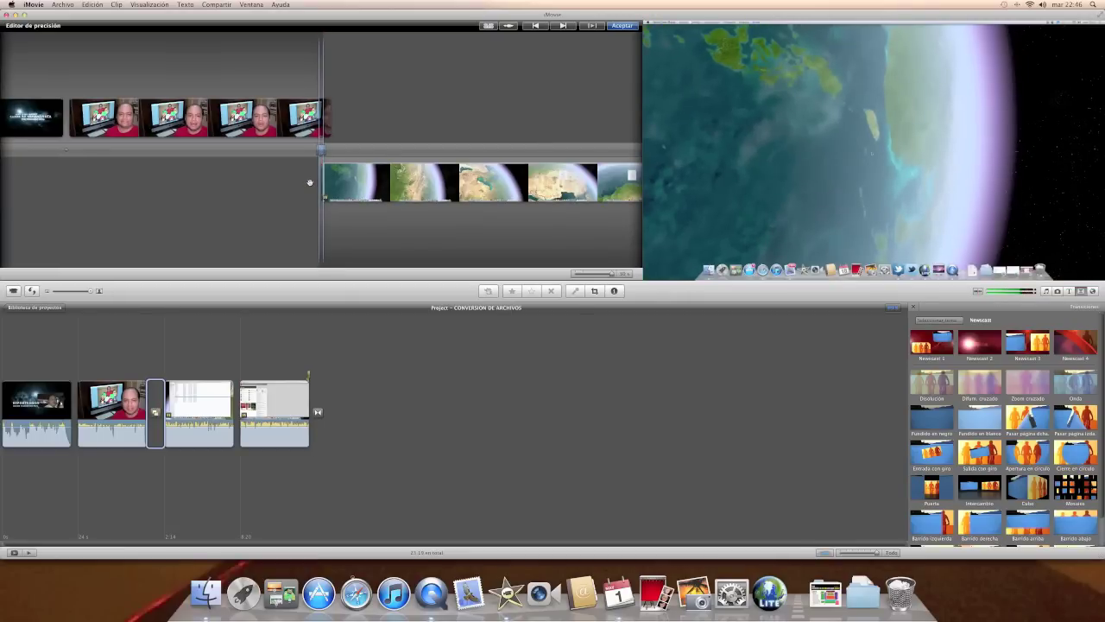
key(space)
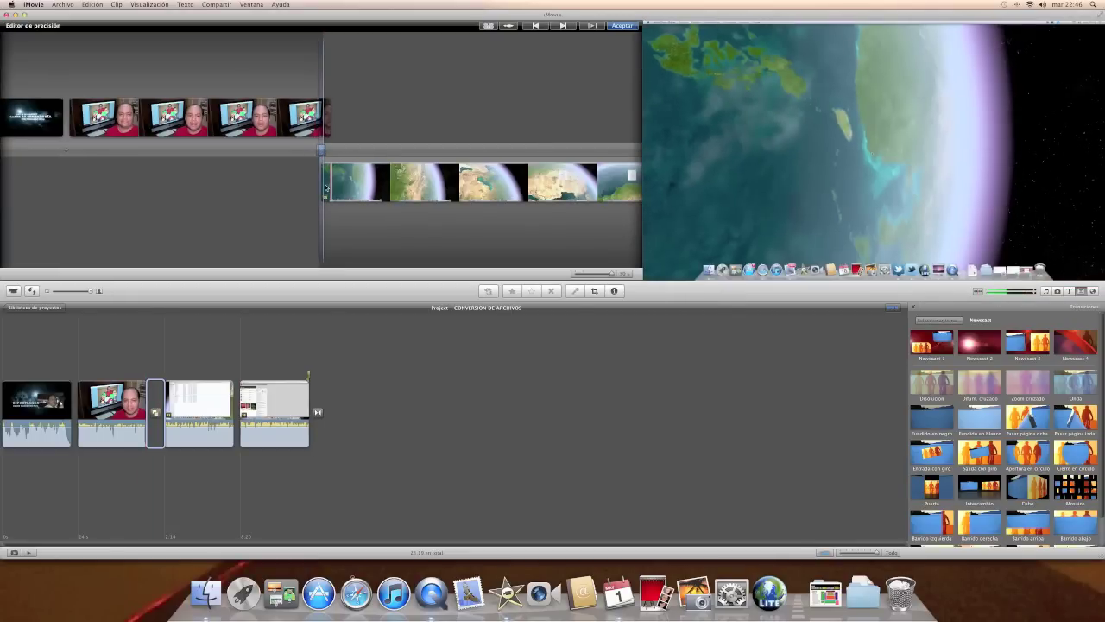
key(space)
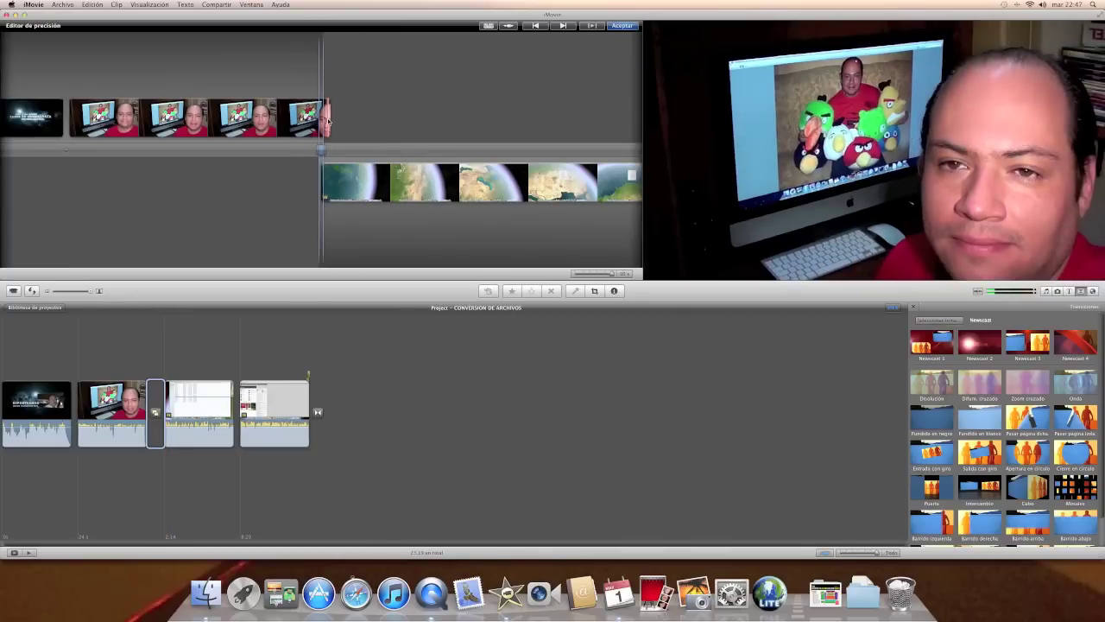
Step: Fine-tune the presenter clip's cut point in the precision editor, previewing the cut and undoing the last adjustment
drag(325, 122, 308, 124)
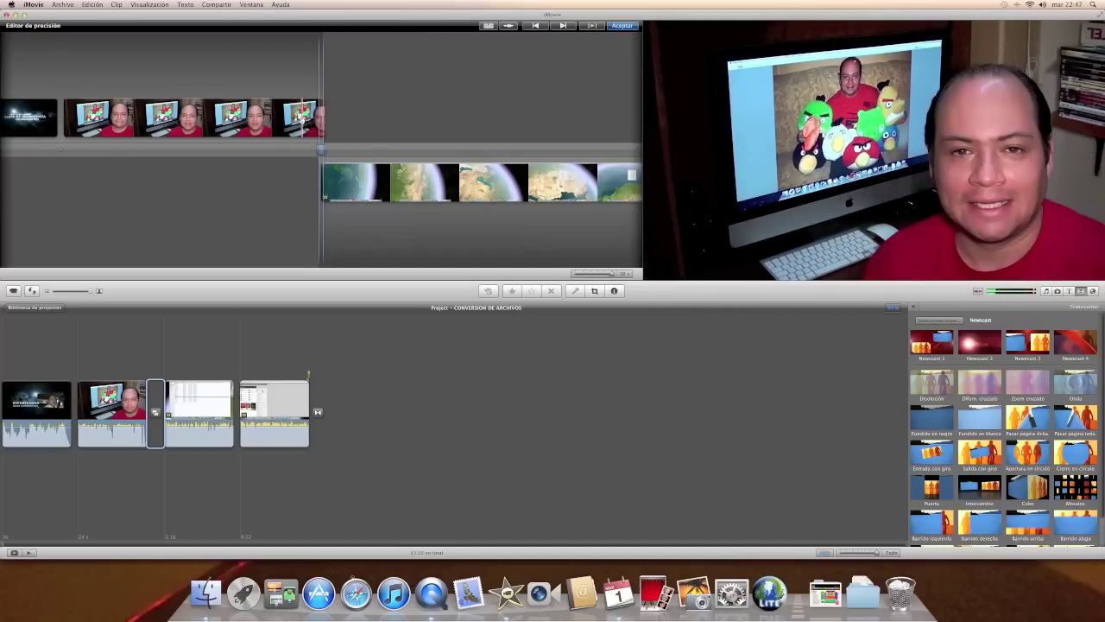
drag(302, 121, 313, 123)
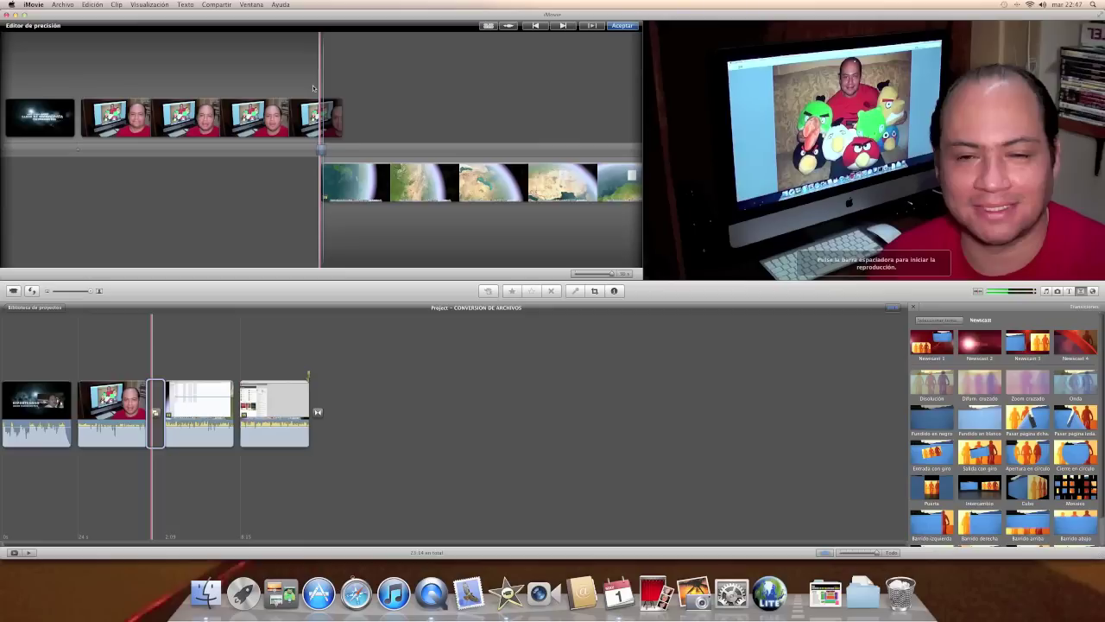
key(space)
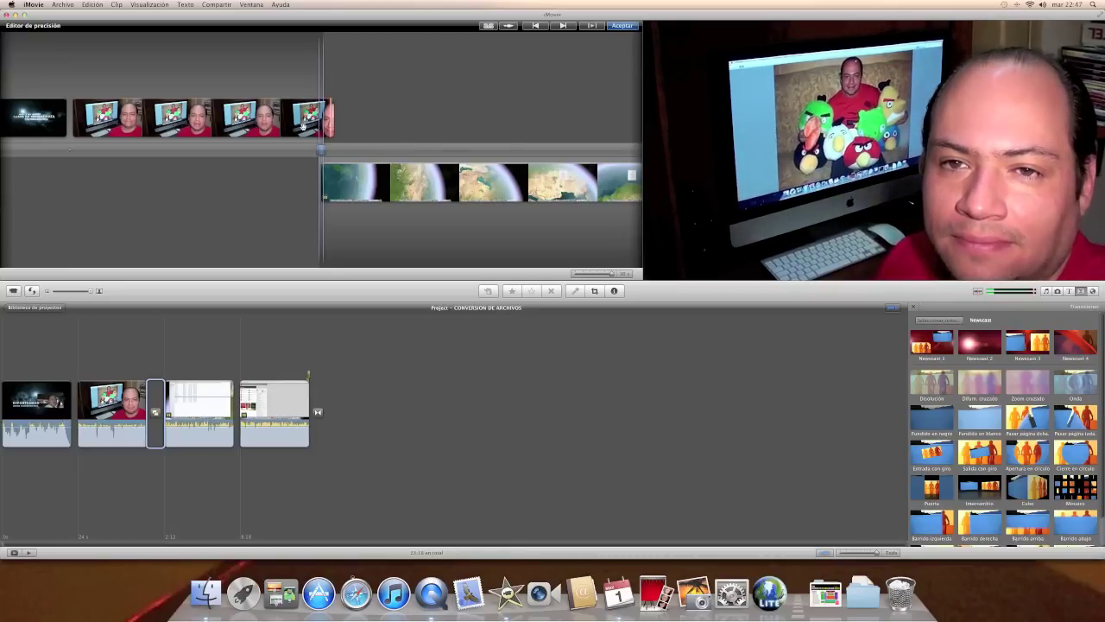
drag(303, 126, 320, 134)
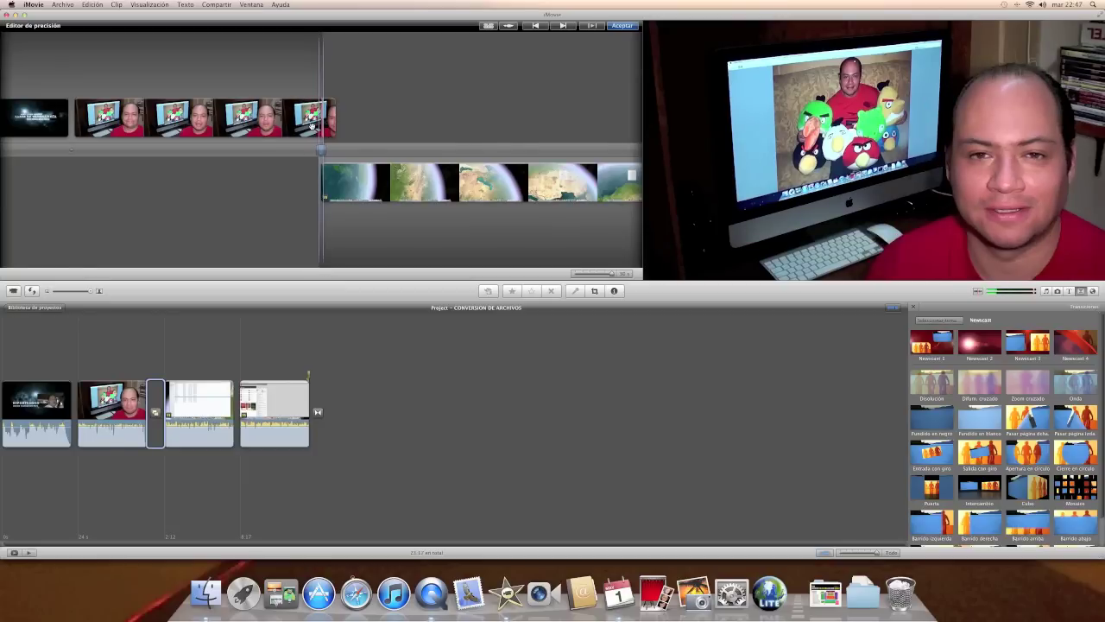
key(super+z)
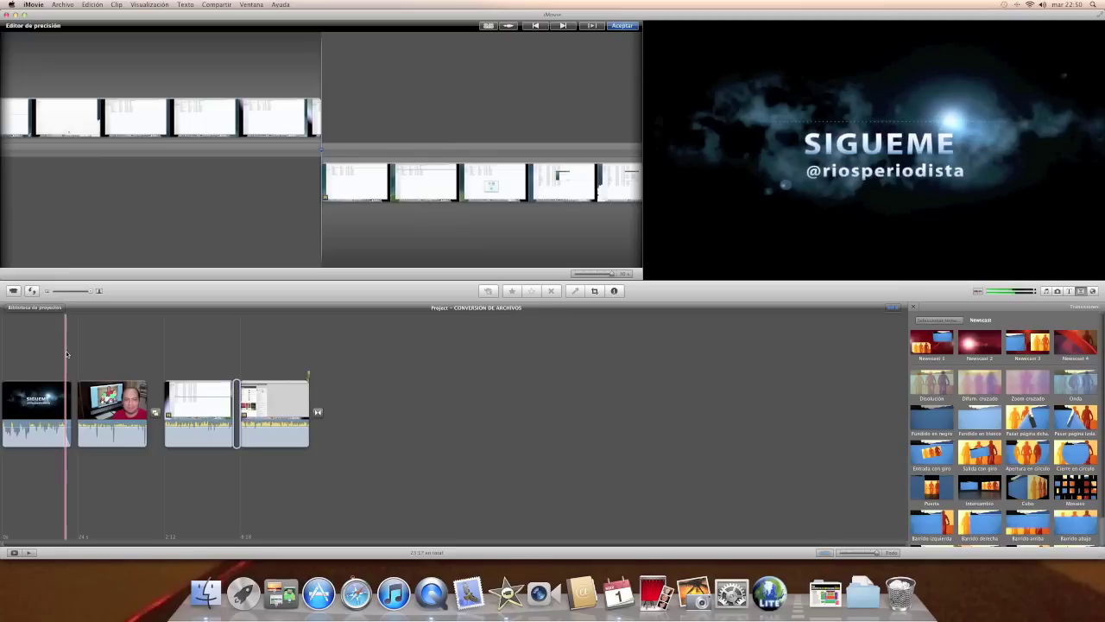
Step: Play back the project from the end of the intro clip and check the transition after the presenter clip
key(space)
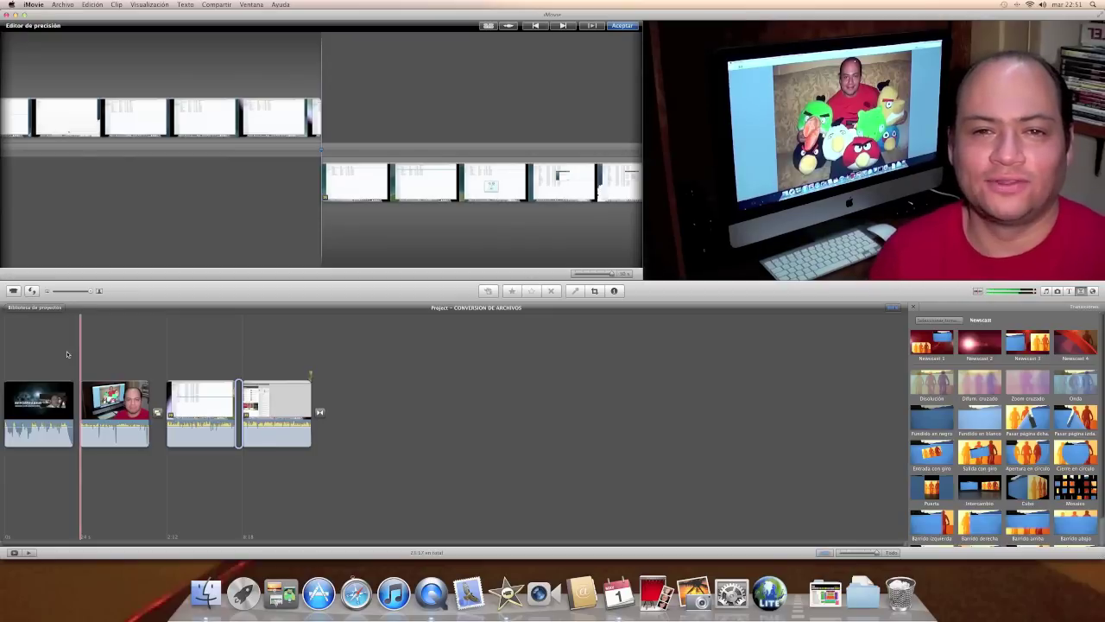
key(space)
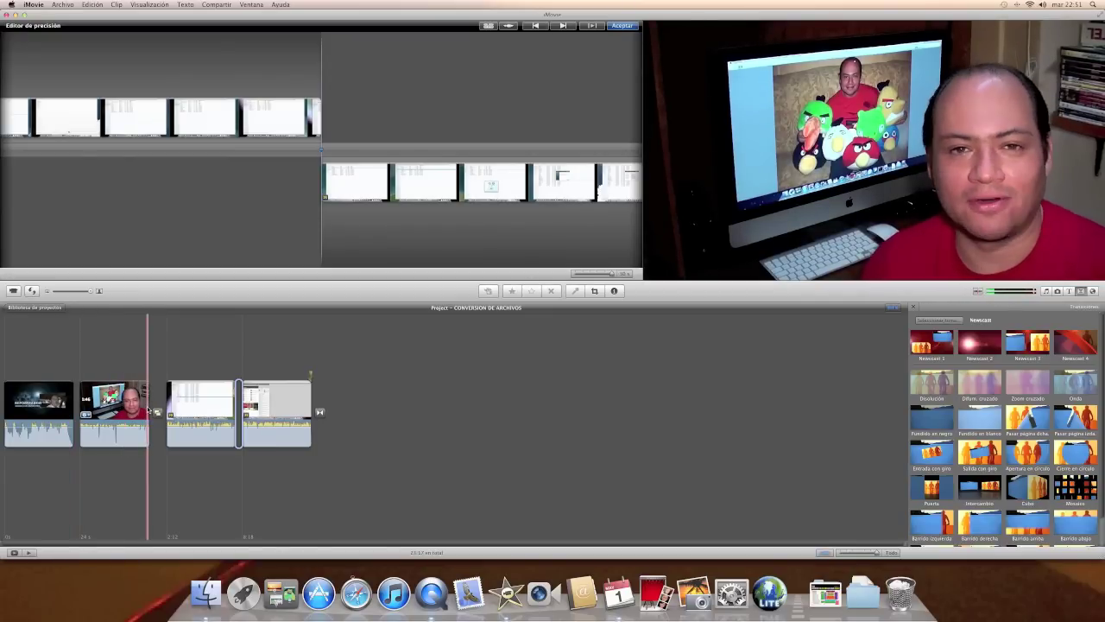
key(space)
key(space)
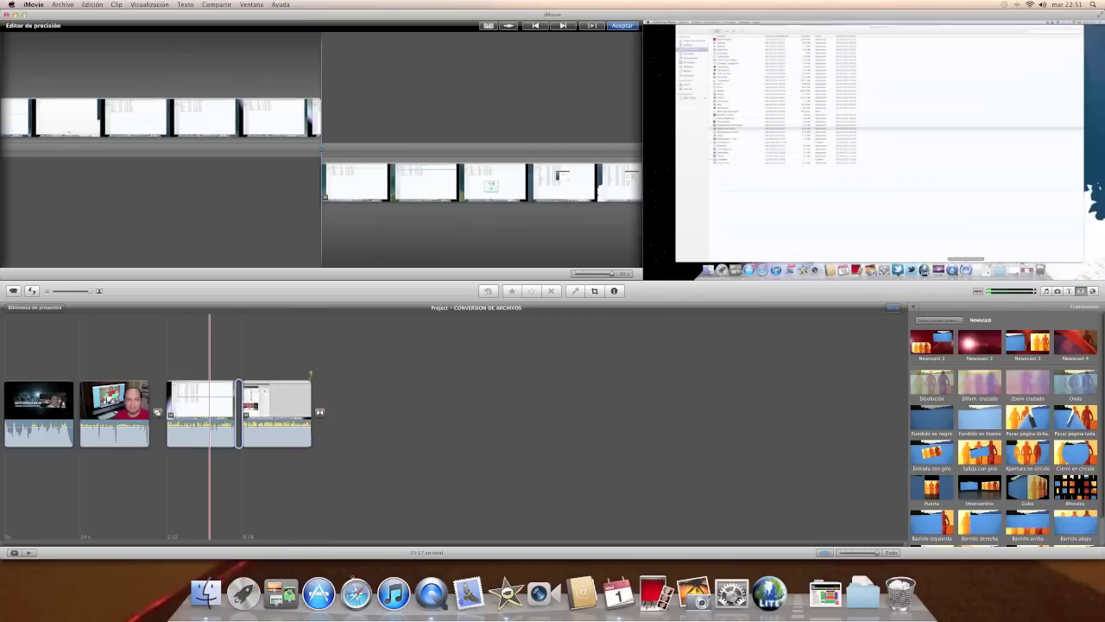
Step: Export the movie as CONVERSION DE ARCHIVOS to the Películas folder at HD 720p size
click(151, 5)
mouse_move(195, 6)
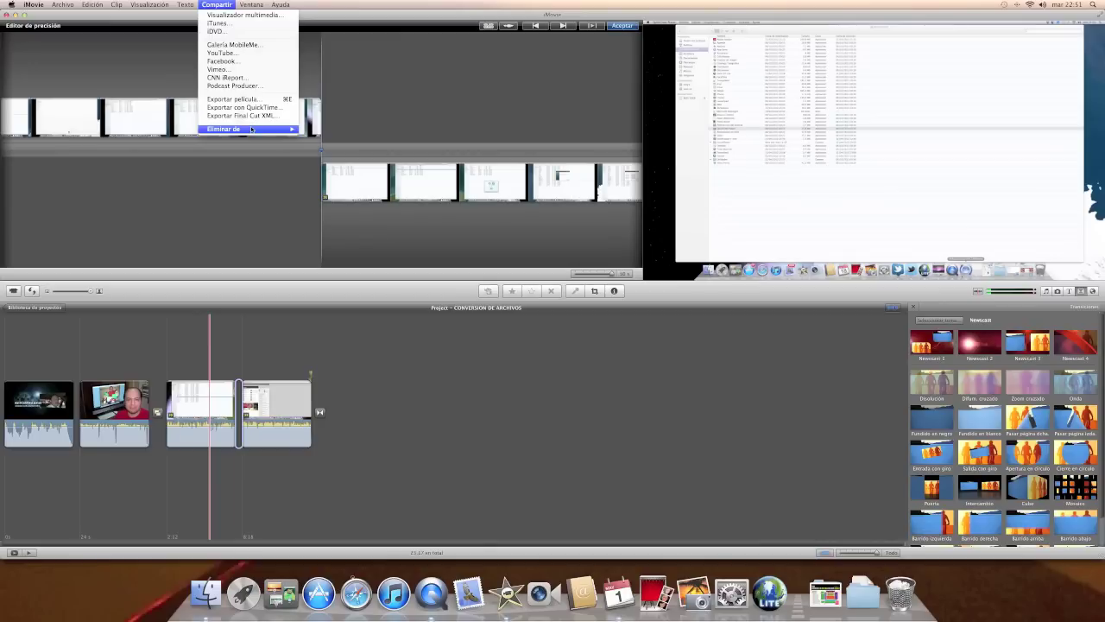
mouse_move(252, 129)
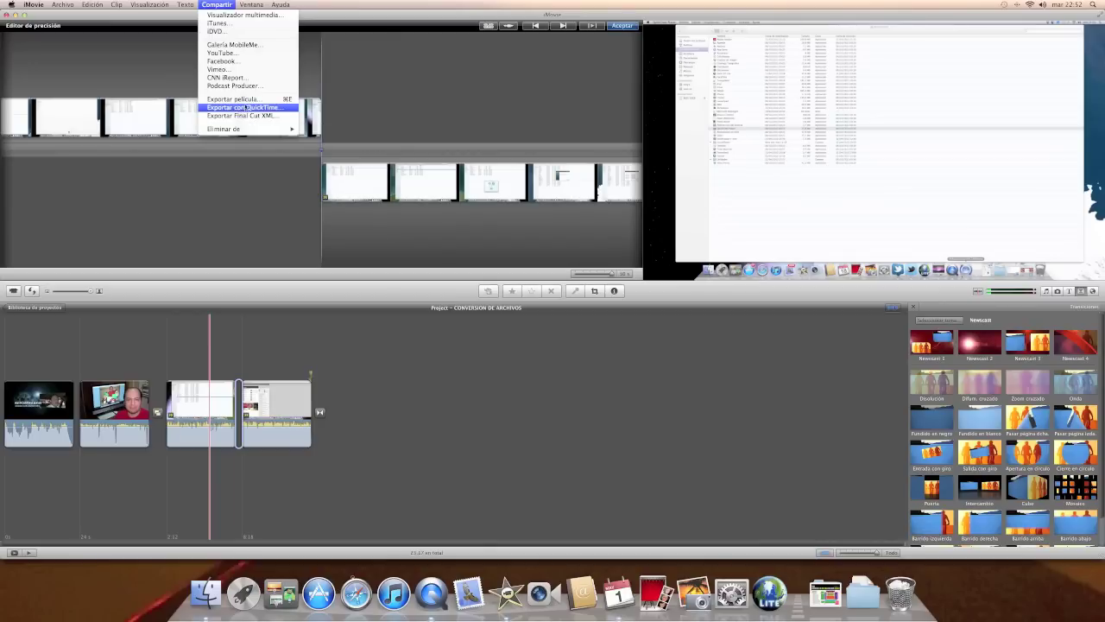
click(247, 102)
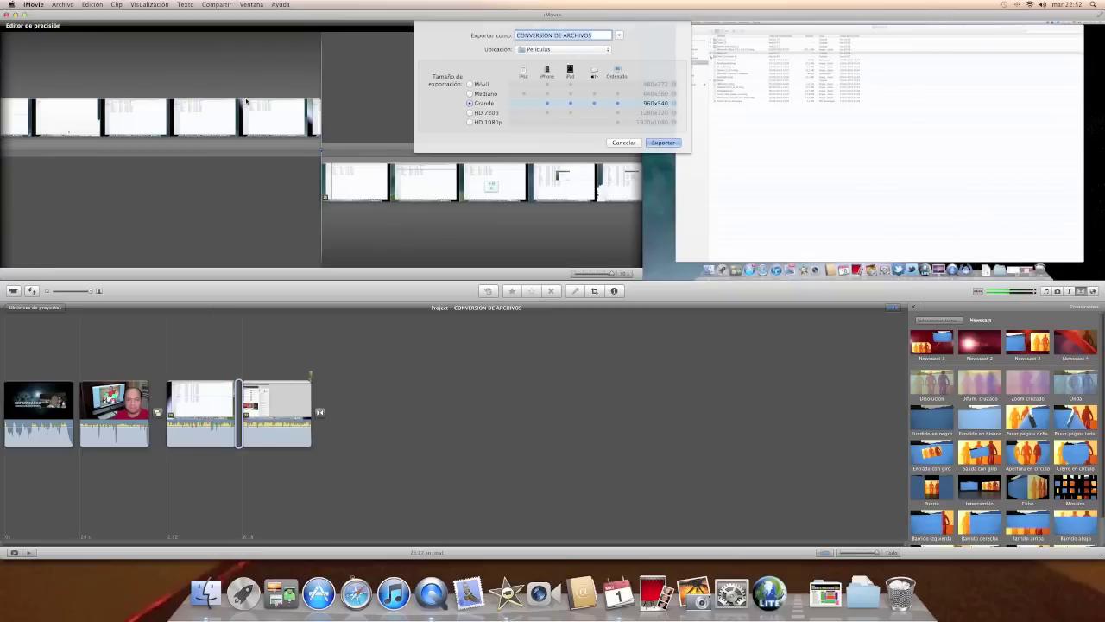
click(470, 122)
click(471, 113)
click(660, 143)
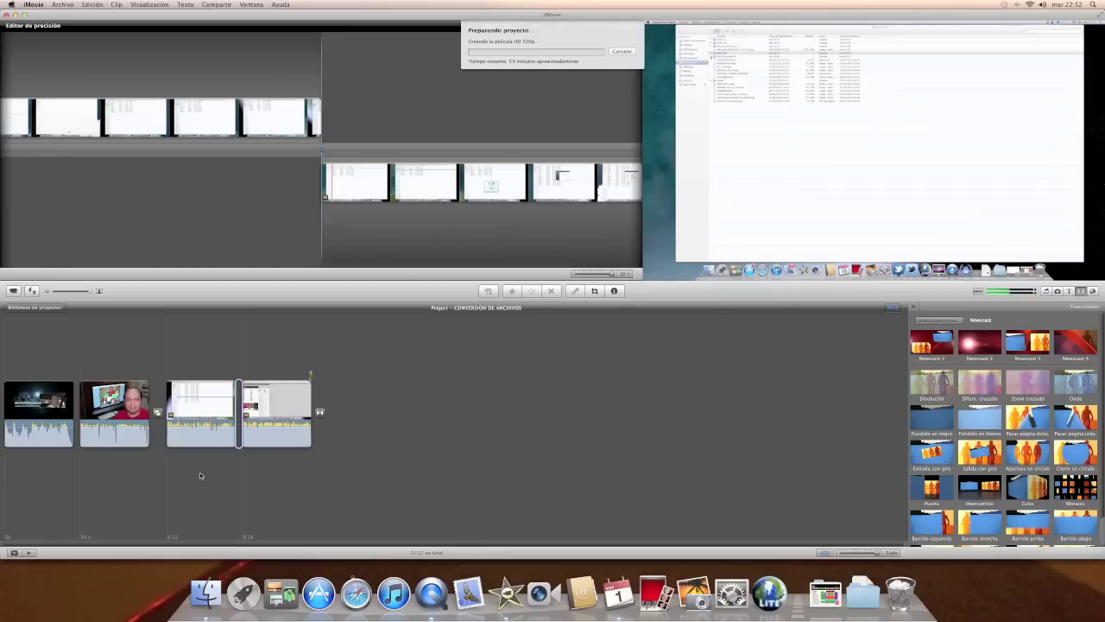
Step: Switch to Finder to look at the video files in the Películas folder, and return to iMovie
click(207, 589)
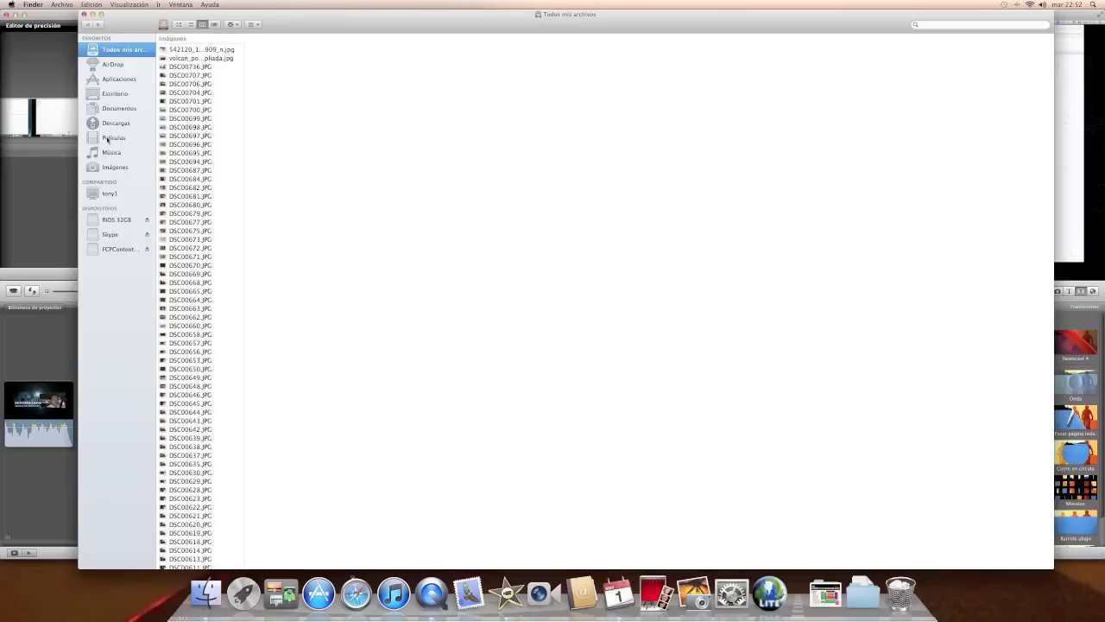
click(108, 139)
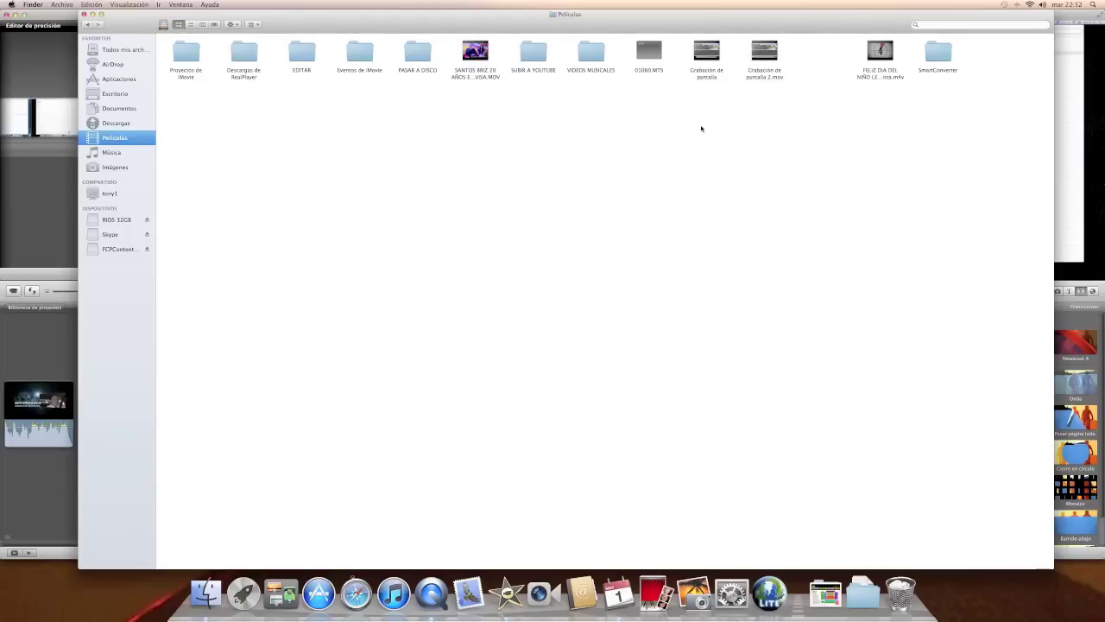
click(722, 71)
click(752, 75)
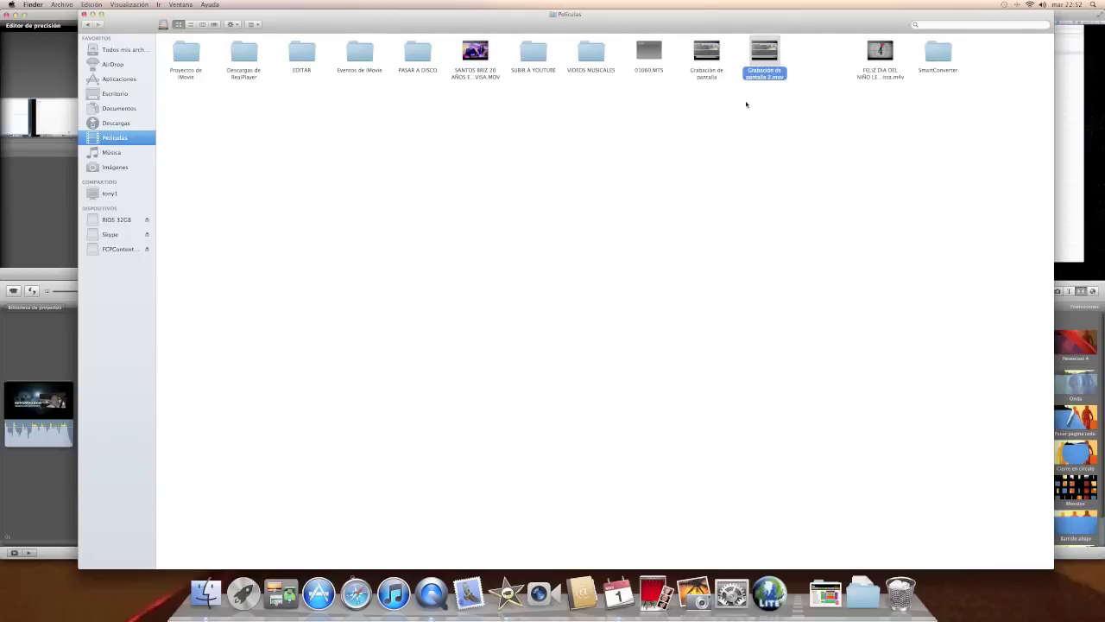
click(741, 138)
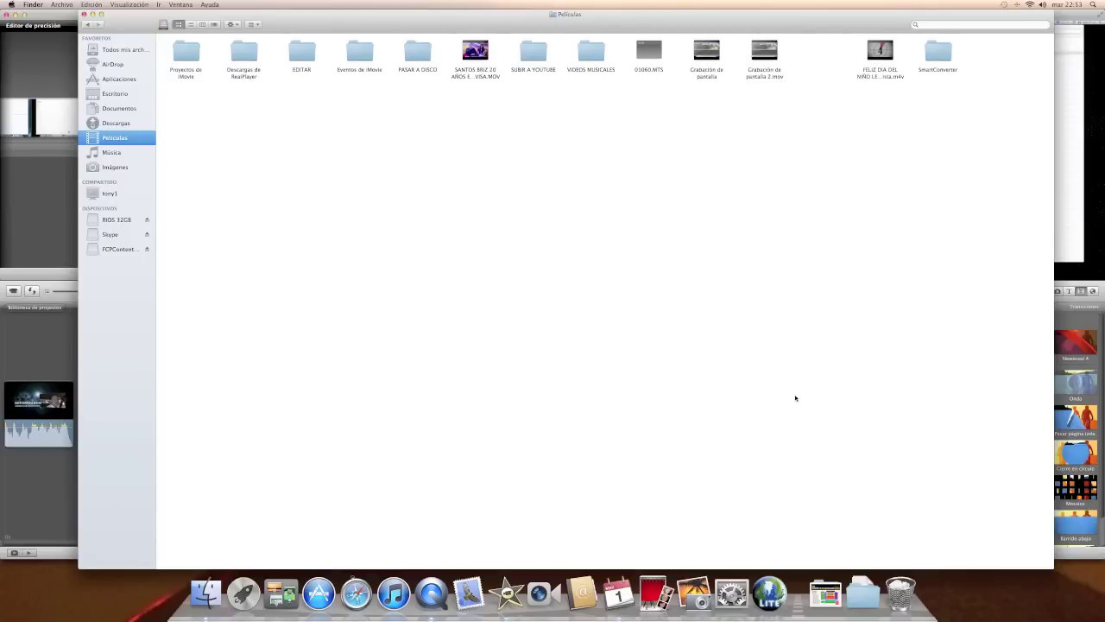
click(12, 206)
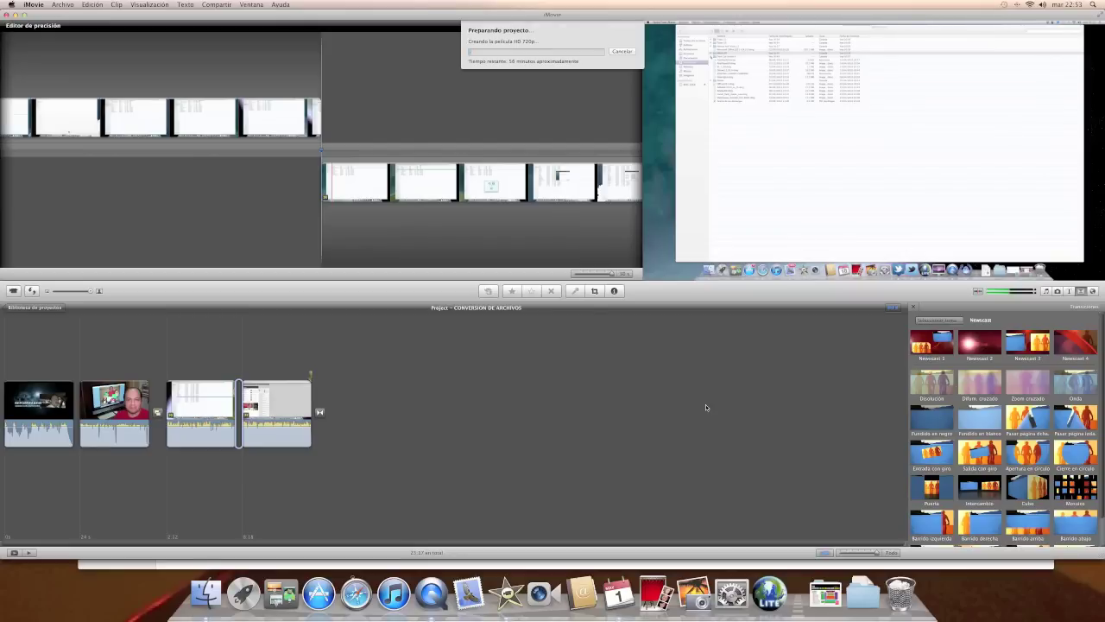
Step: Cancel the running HD 720p movie export and confirm the cancellation
click(622, 52)
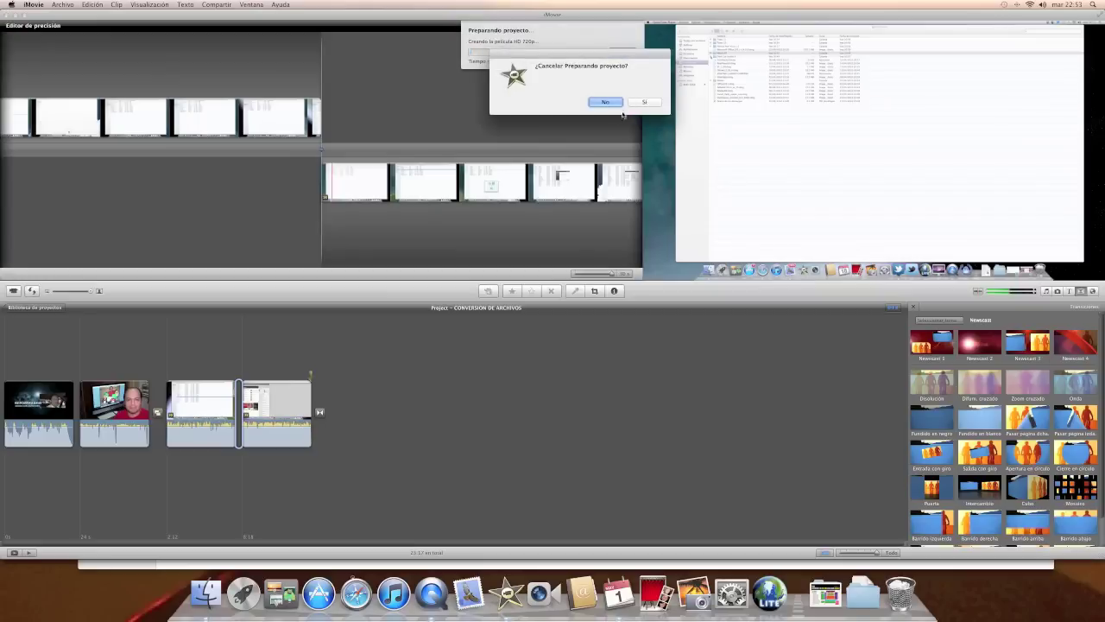
click(635, 104)
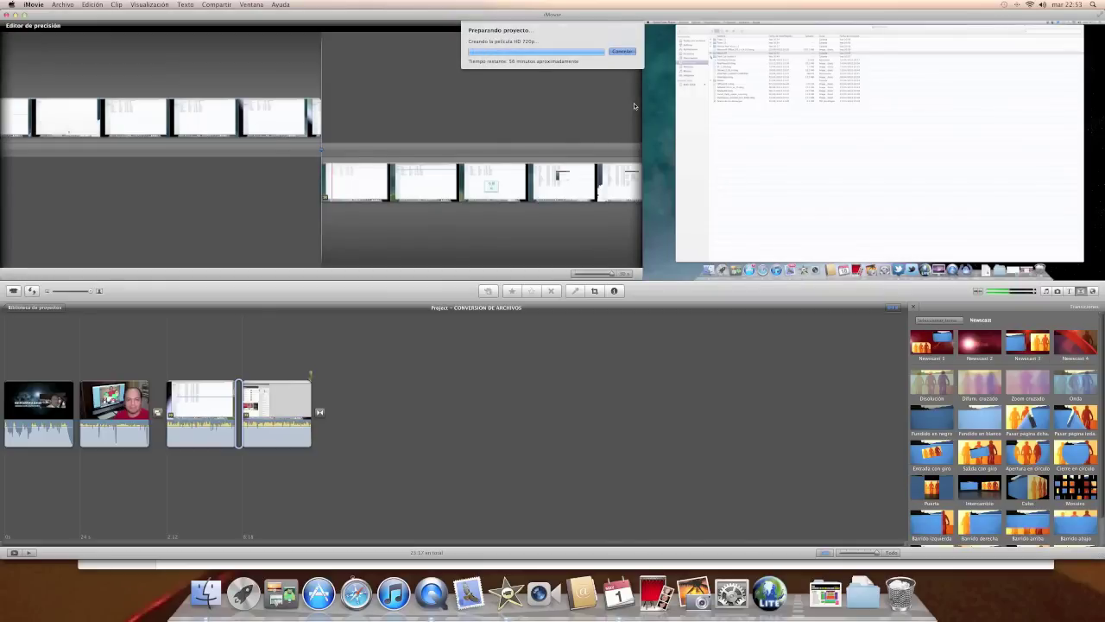
Step: Separate the audio from the last screen-recording clip in the project into its own track
right_click(287, 419)
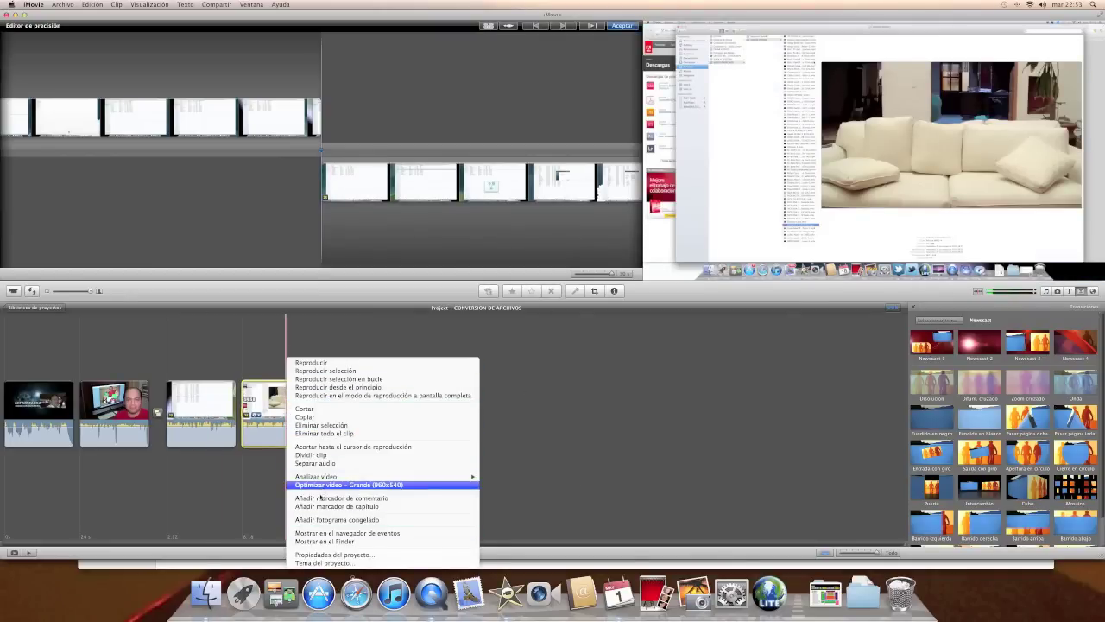
mouse_move(317, 478)
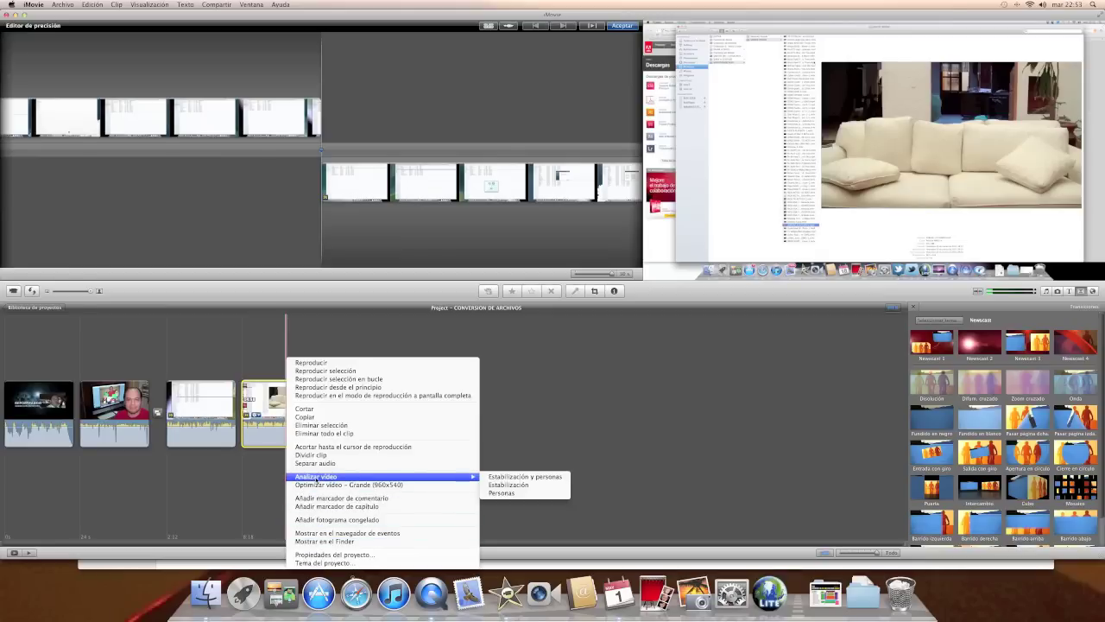
click(264, 429)
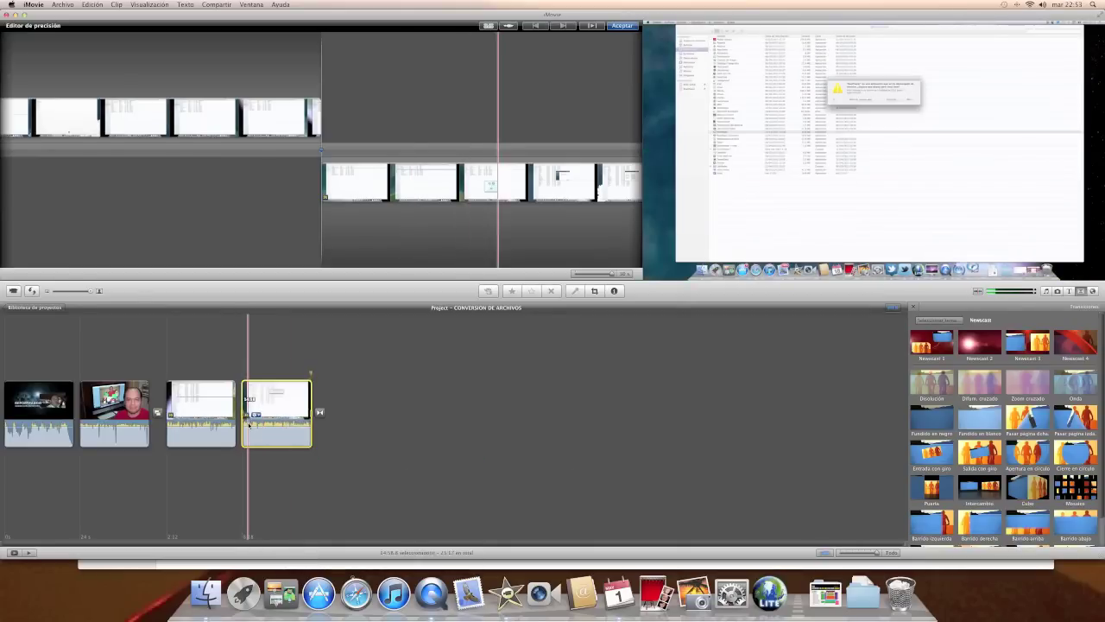
right_click(259, 431)
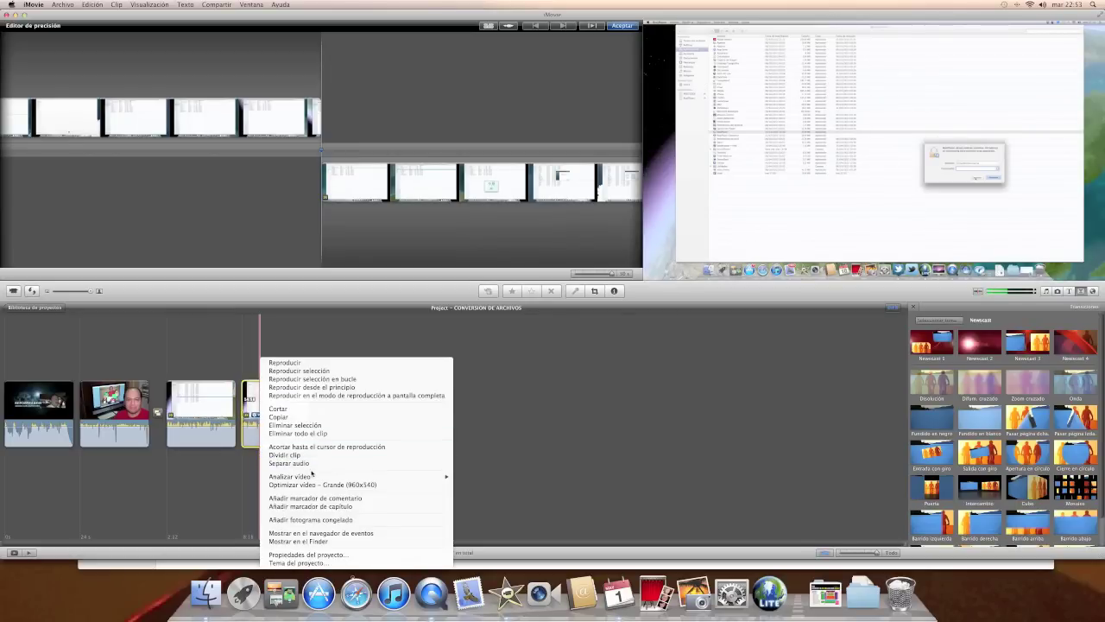
click(302, 463)
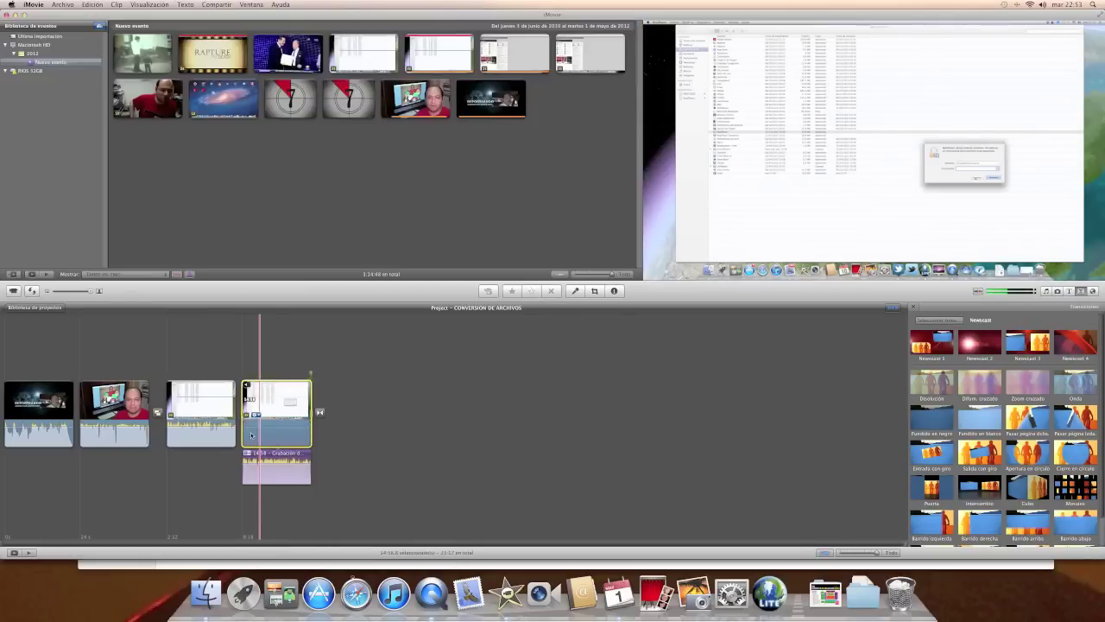
Step: Raise the volume of the detached audio clip to 140% in its audio adjustments and accept the change
click(246, 454)
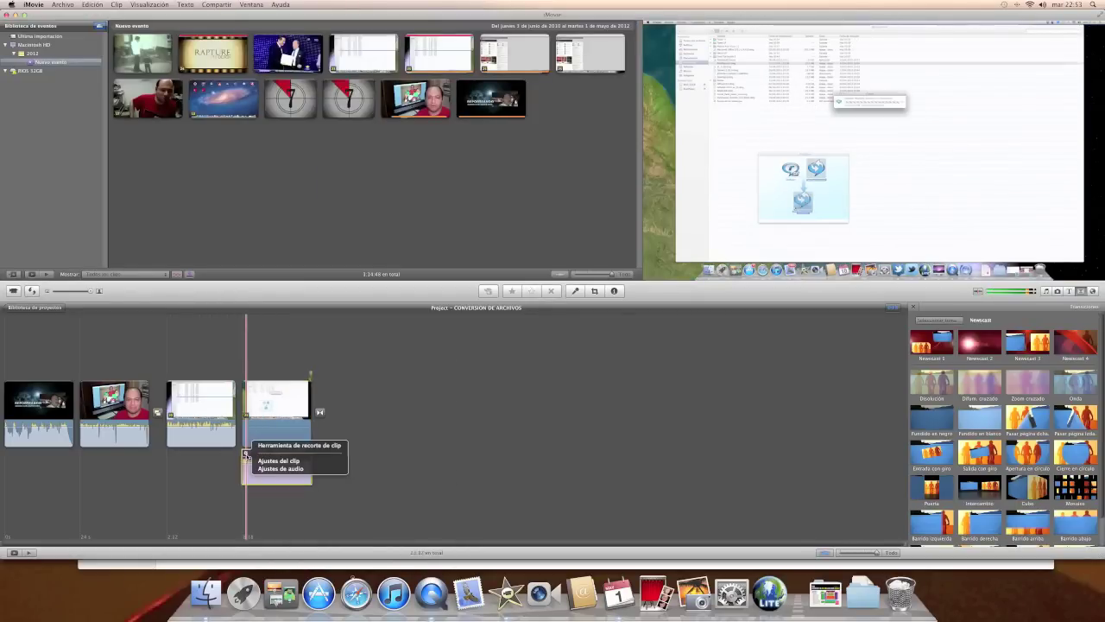
click(280, 469)
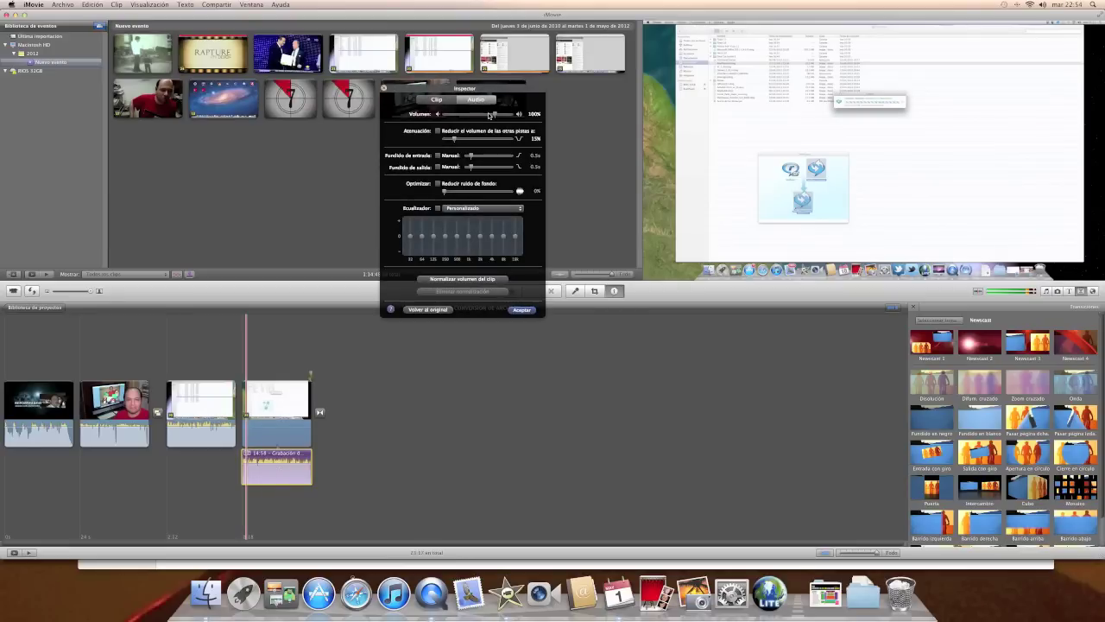
drag(496, 118, 499, 117)
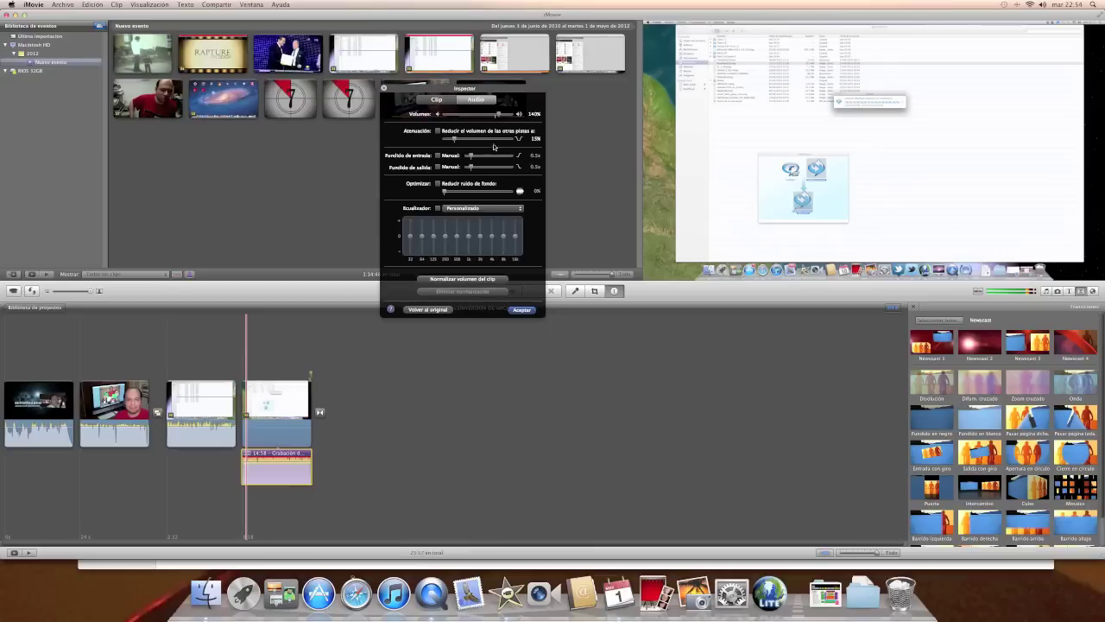
click(518, 311)
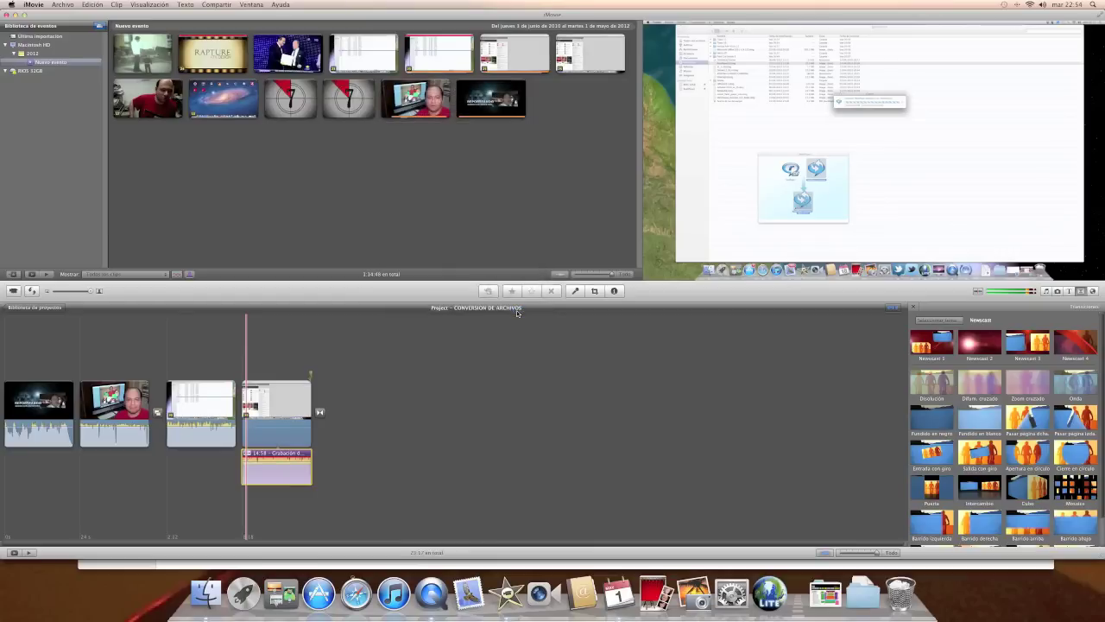